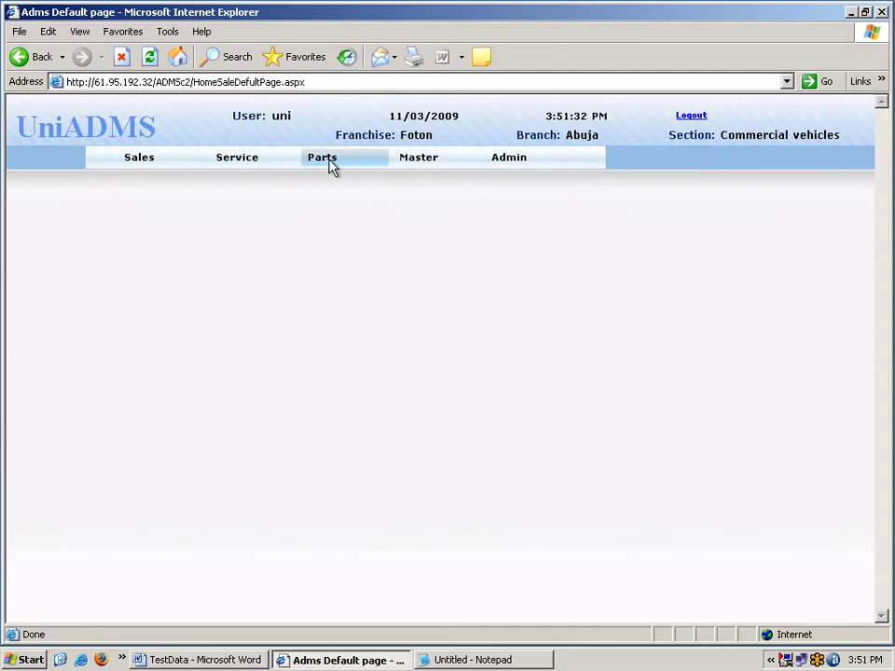
Show the Sales menu's functions on the Foton Abuja commercial-vehicles home page.
left_click(139, 162)
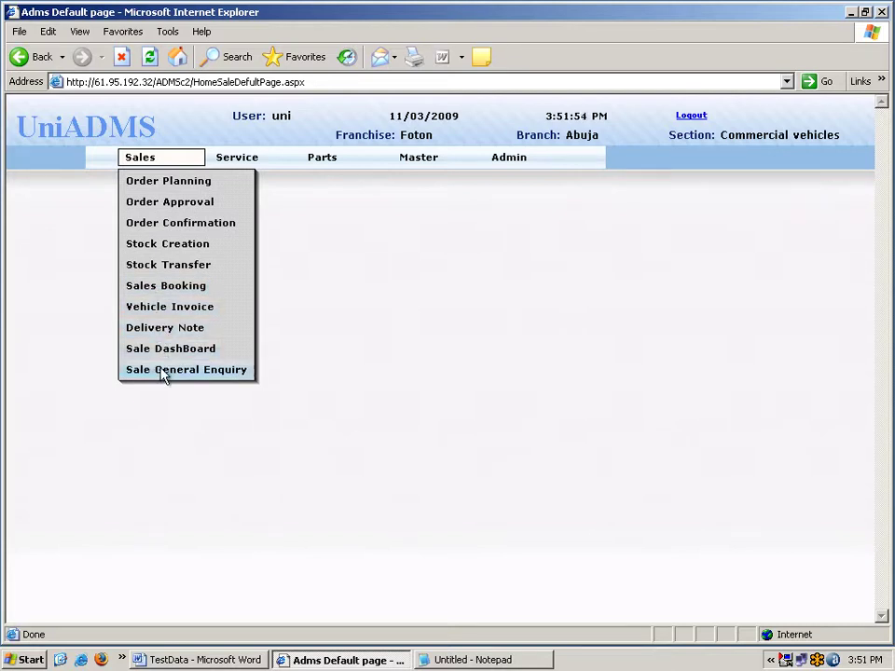
Start a new proposed order in Order Planning for Foton T1, month MAR - 2009.
left_click(155, 183)
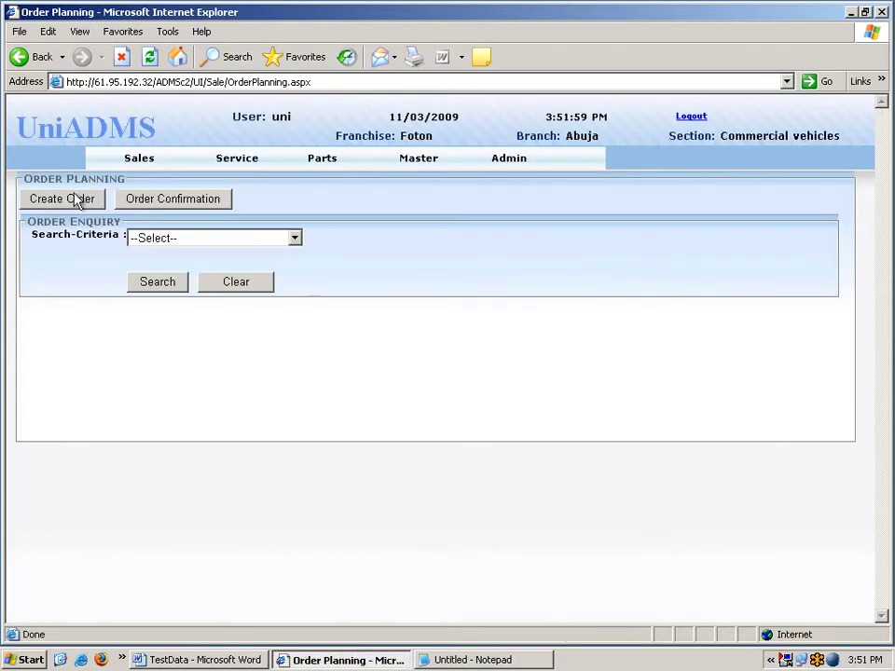
left_click(75, 199)
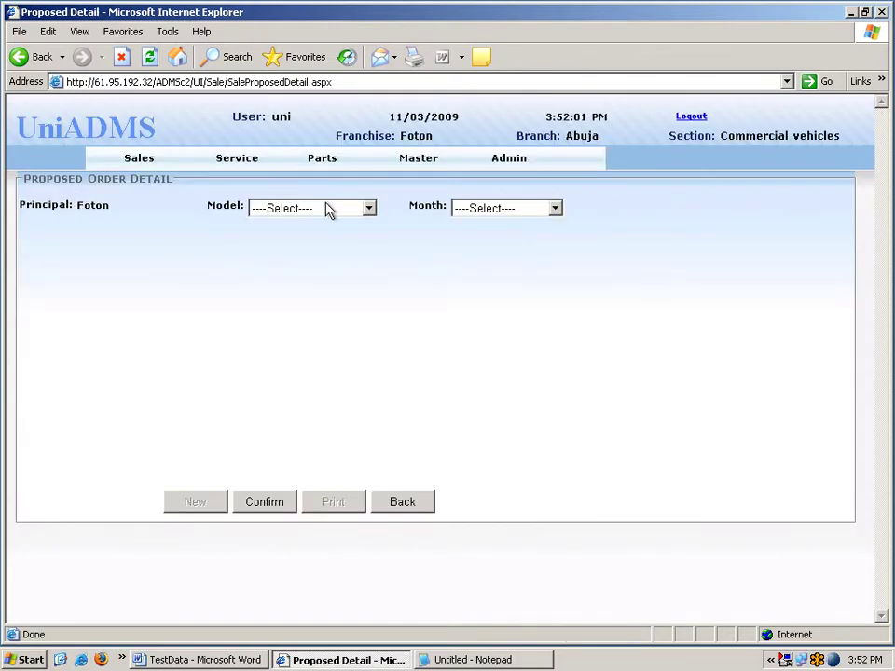
left_click(328, 208)
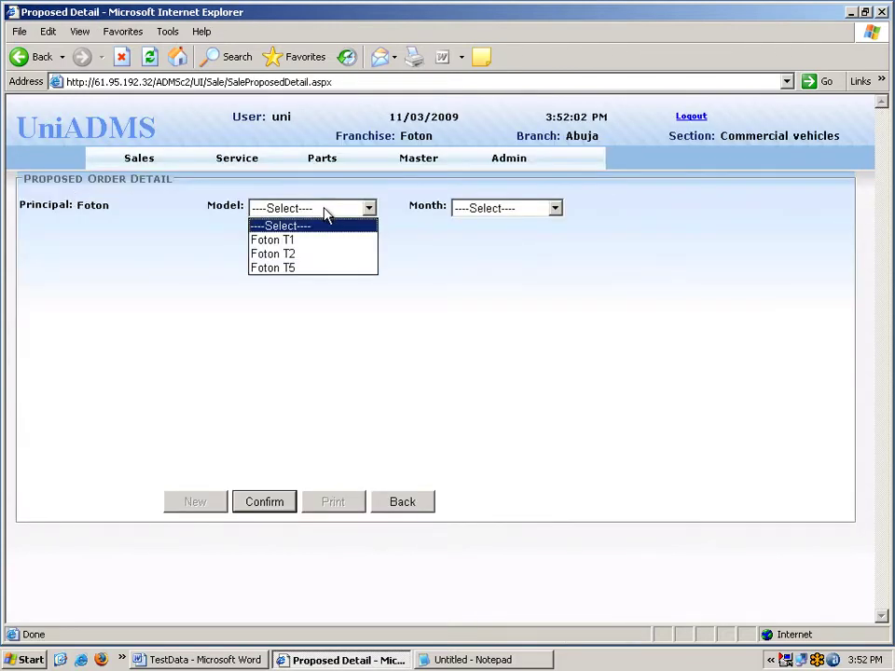
left_click(322, 242)
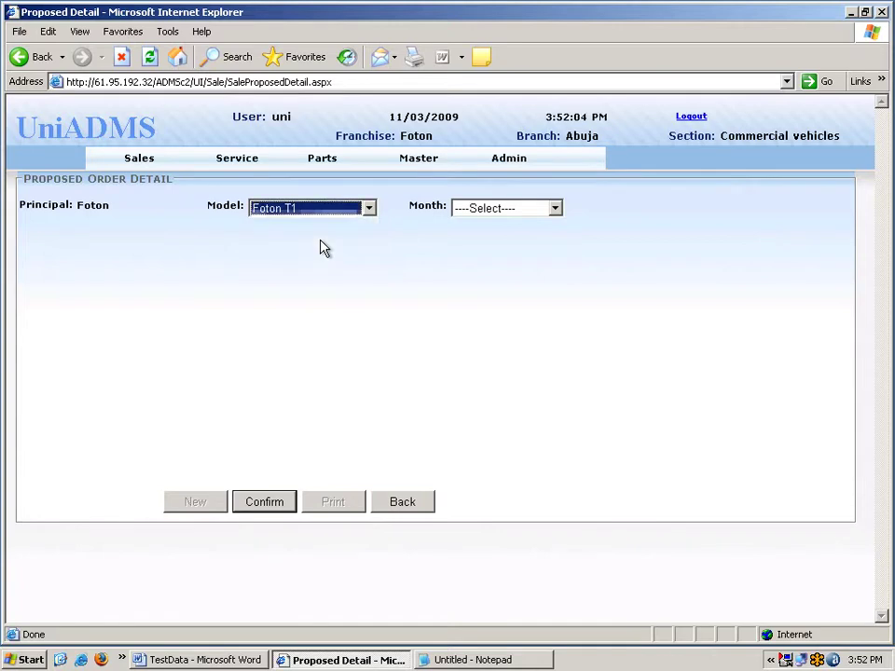
left_click(539, 209)
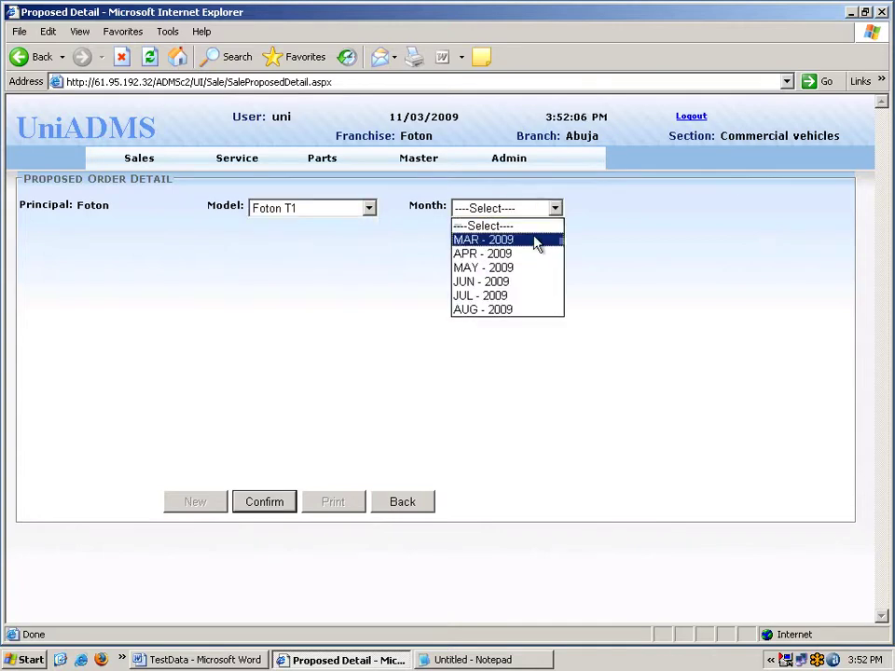
left_click(535, 240)
Include the 1 ton, 2.5 ton and 5 ton variants and show their order table.
left_click(31, 248)
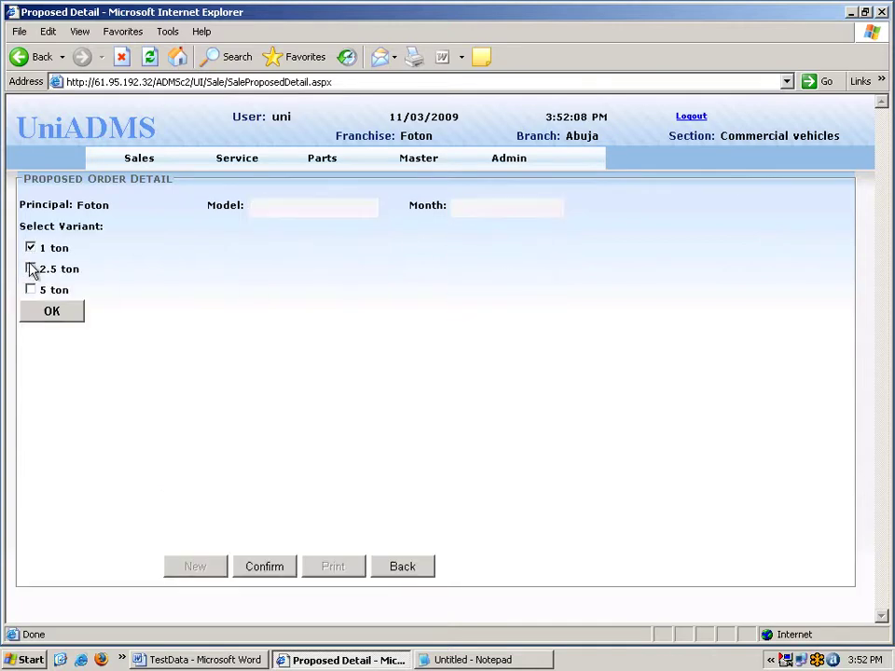
left_click(31, 269)
left_click(31, 290)
left_click(51, 312)
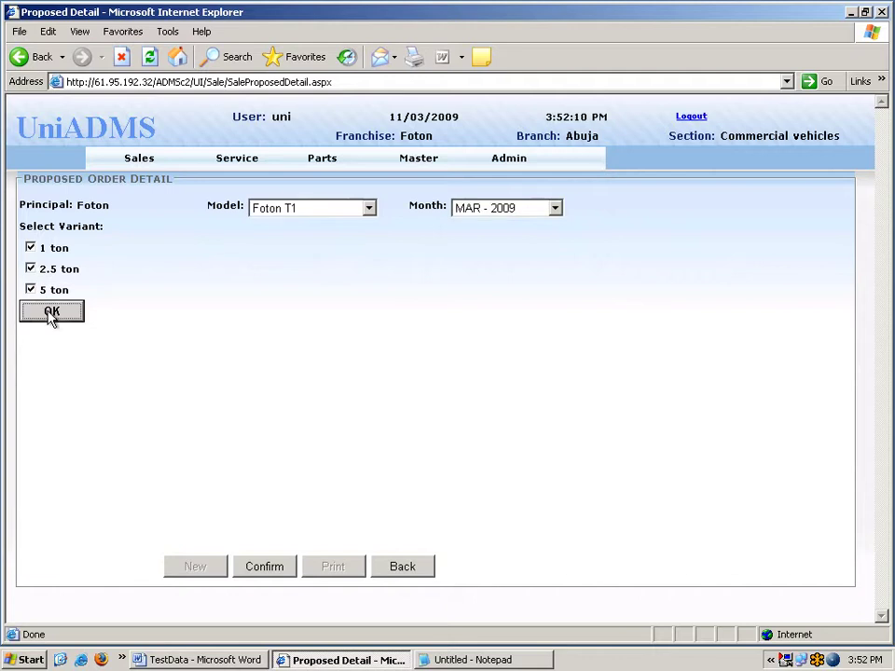
left_click(696, 399)
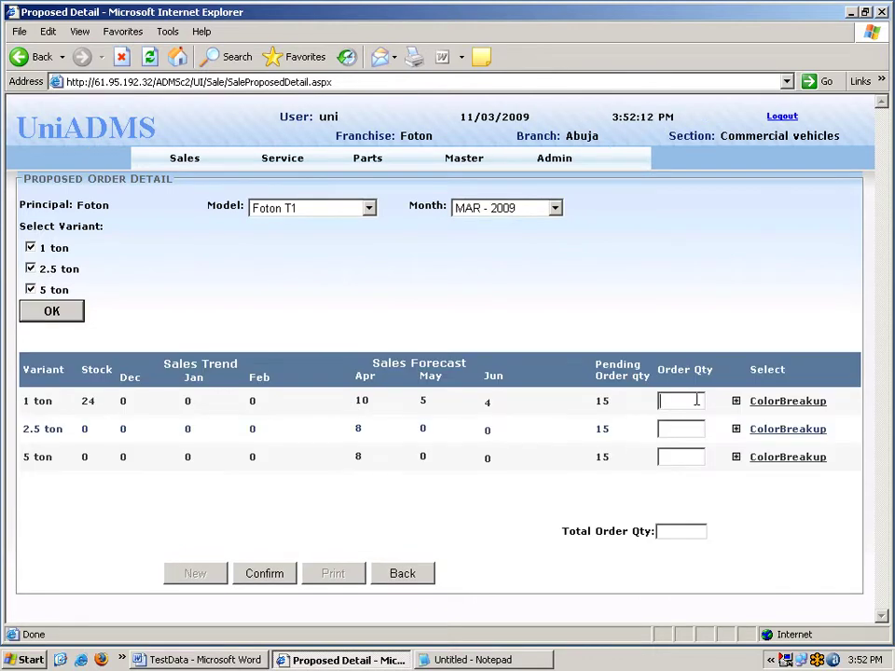
Enter order quantities 4, 3 and 2 for the 1 ton, 2.5 ton and 5 ton variants.
type("4")
left_click(690, 427)
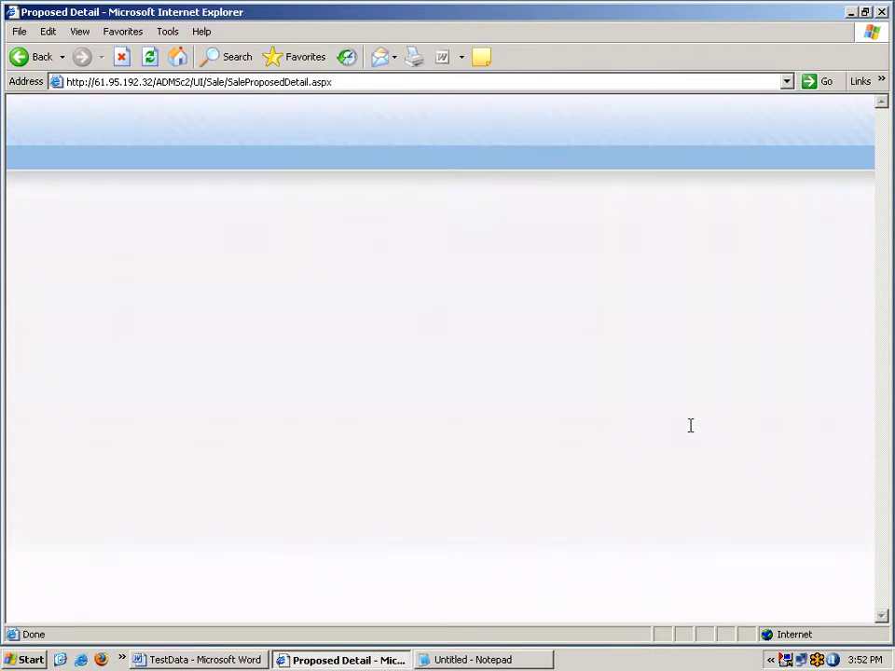
type("3")
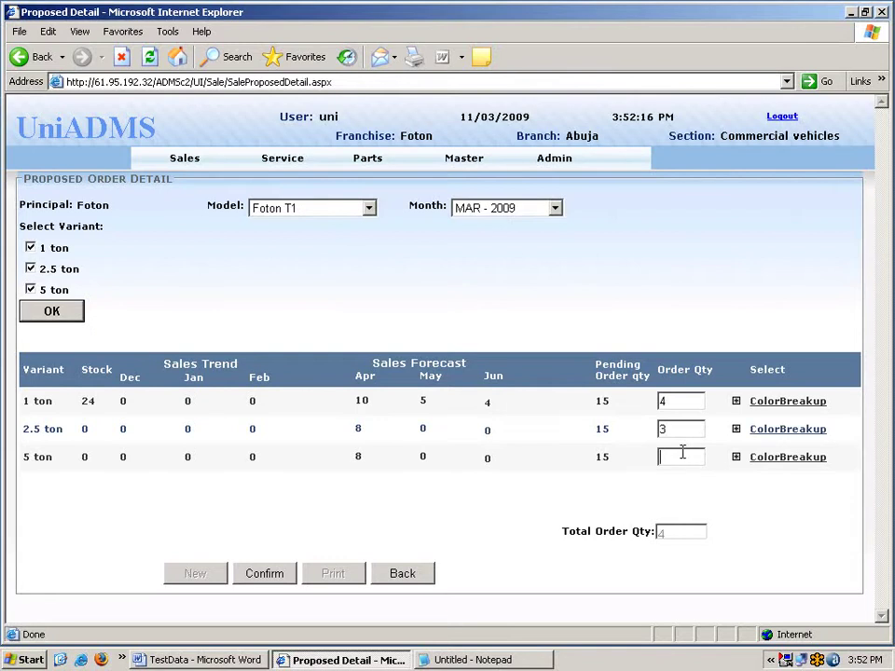
type("2")
left_click(108, 370)
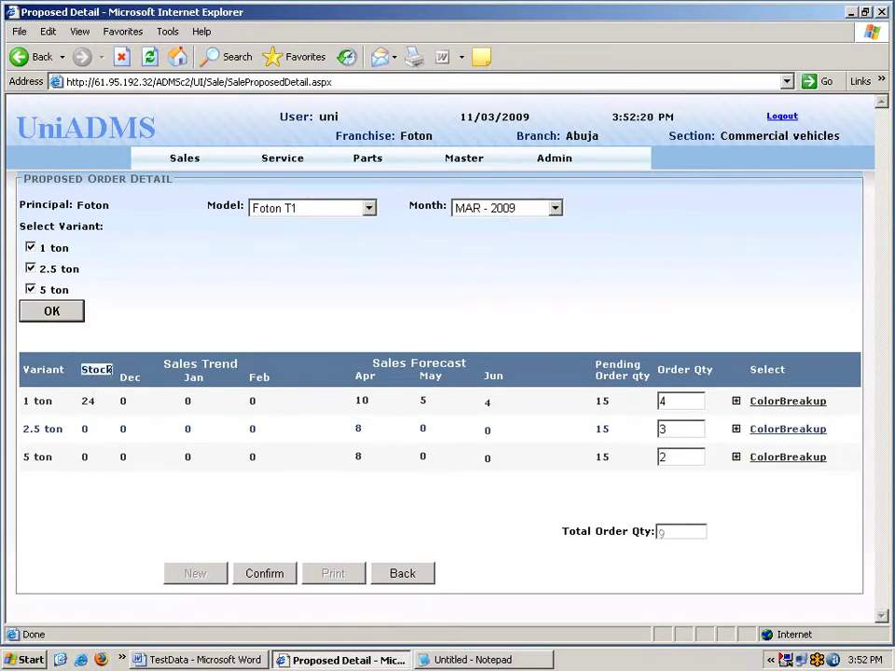
key("Tab")
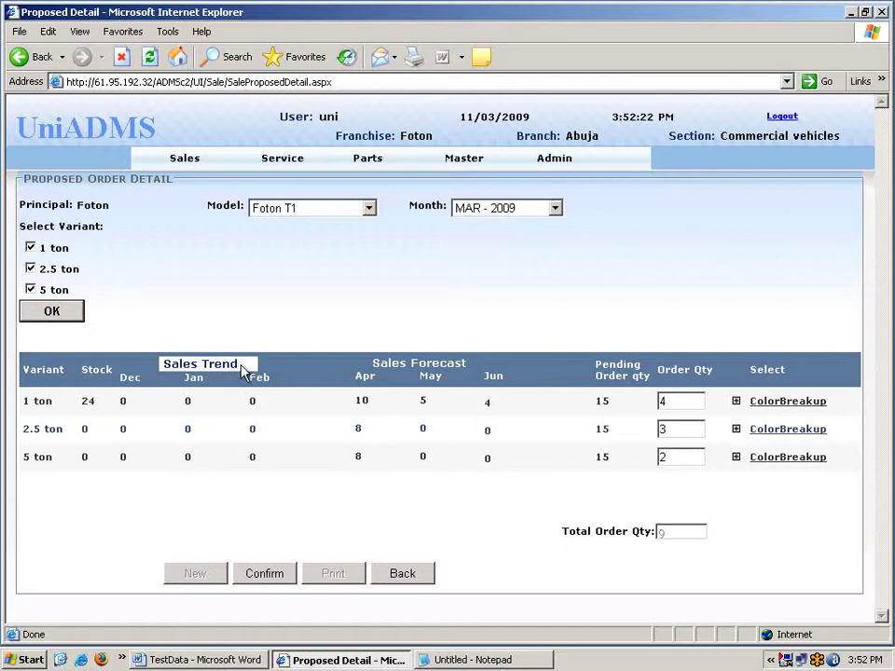
key("Tab")
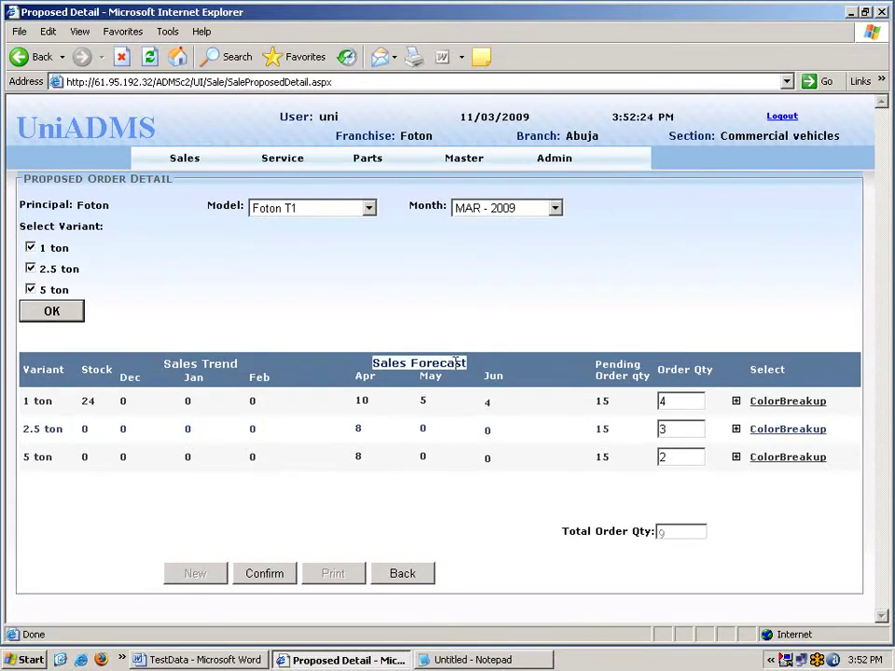
Fill in the 1 ton colour breakup with Blue 2 and Green 1.
left_click(736, 402)
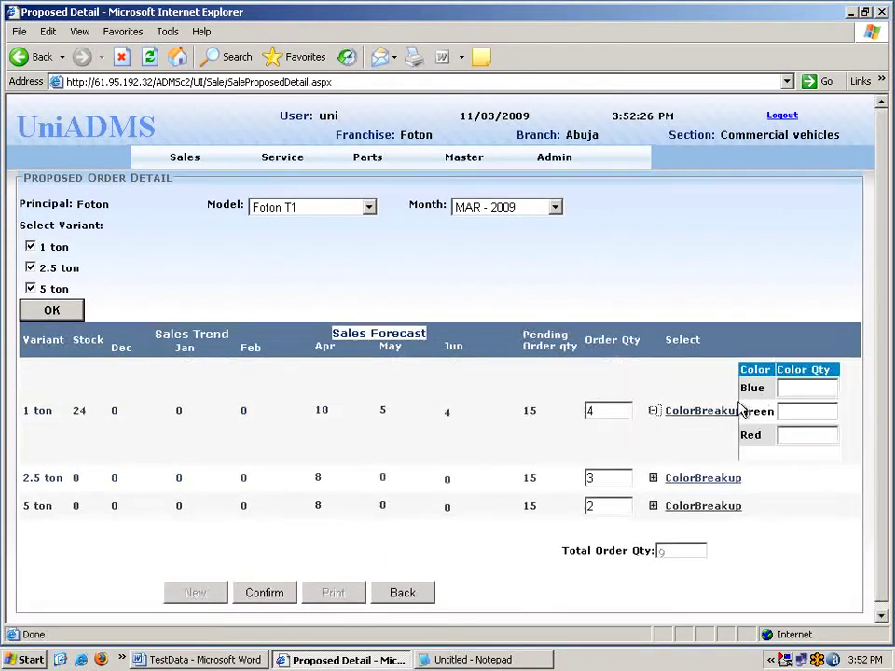
left_click(788, 388)
type("2")
left_click(793, 410)
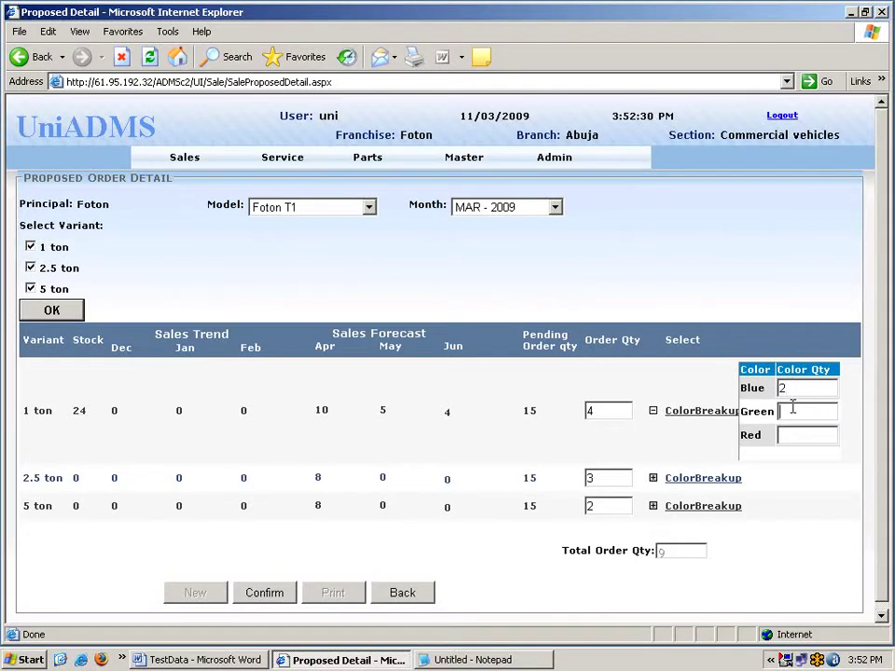
type("1")
left_click(798, 433)
left_click(653, 411)
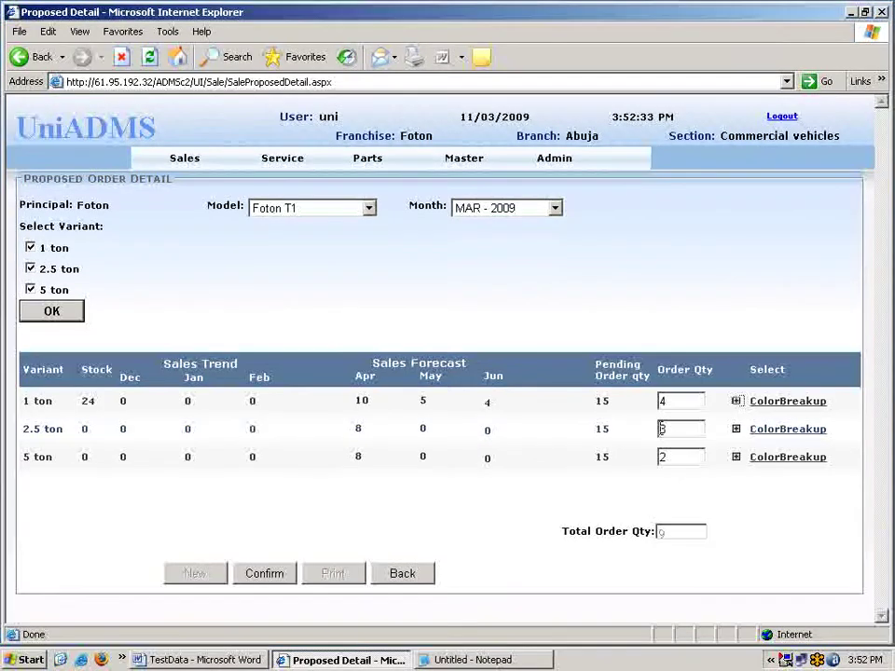
Review the 2.5 ton and 5 ton colour breakups, then generate the order and copy its number.
left_click(736, 429)
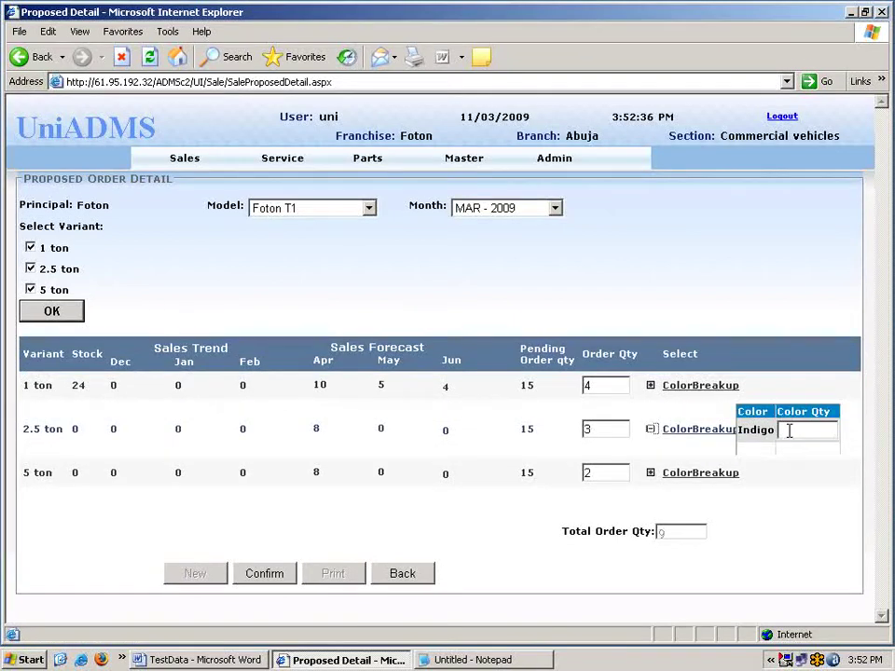
left_click(651, 430)
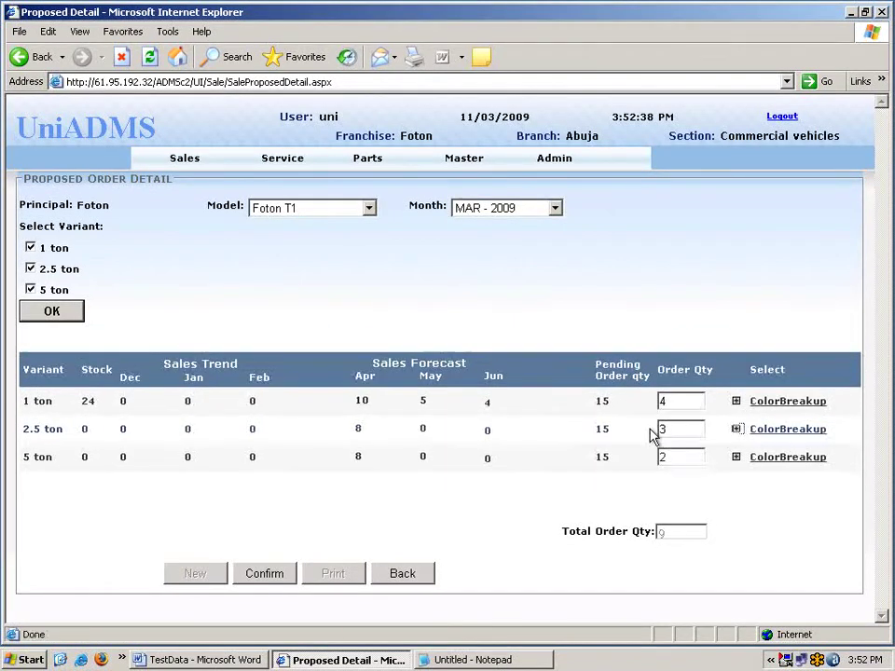
left_click(736, 457)
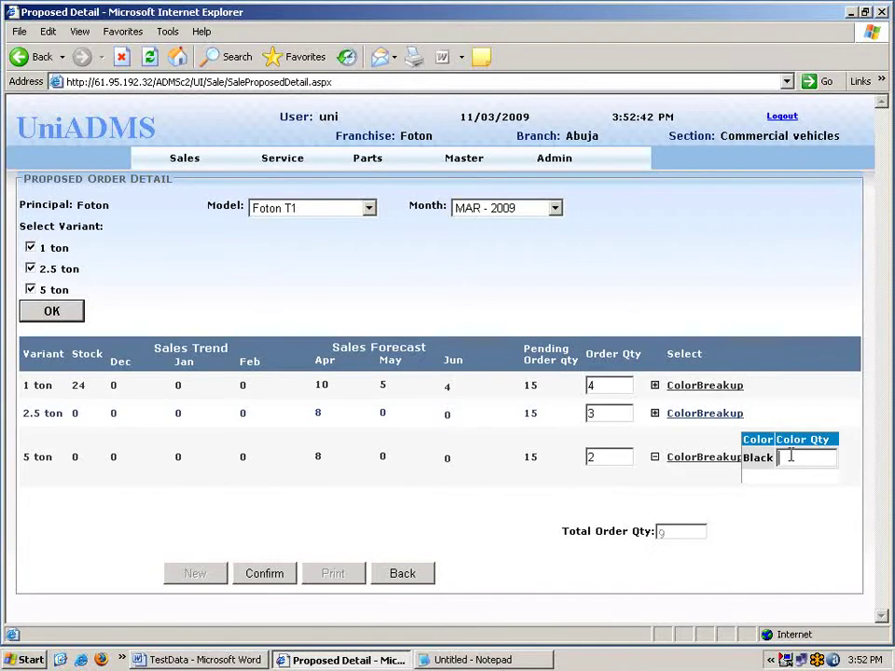
left_click(655, 456)
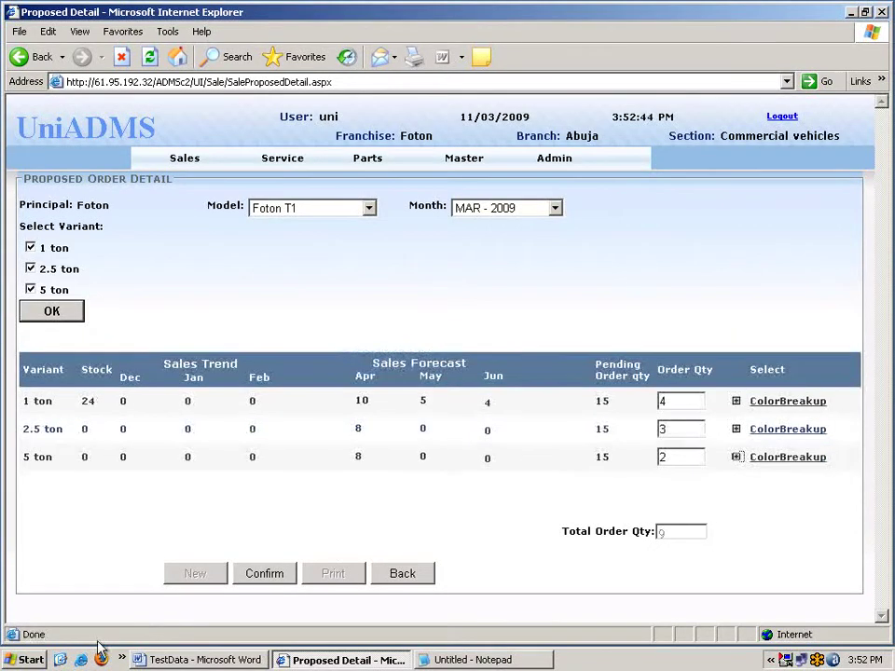
left_click(275, 580)
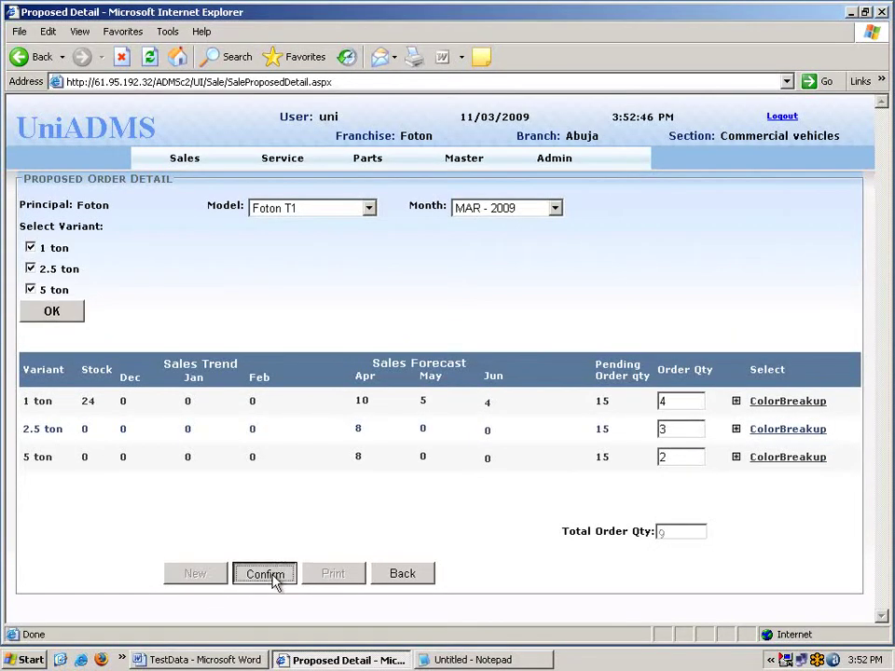
double_click(95, 548)
key("ctrl+c")
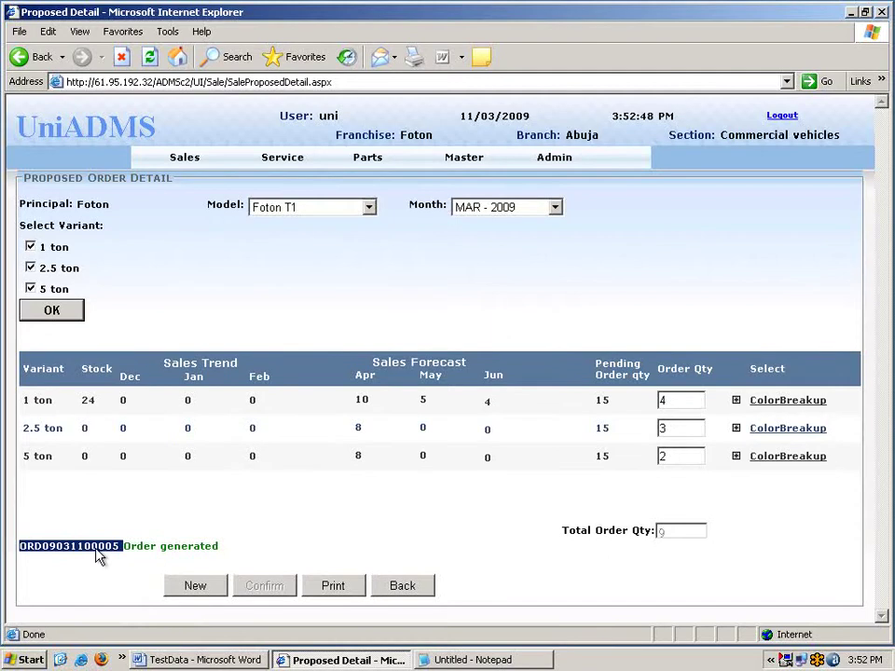
Paste the new order number into Order Approval, load its details and approve it.
left_click(192, 168)
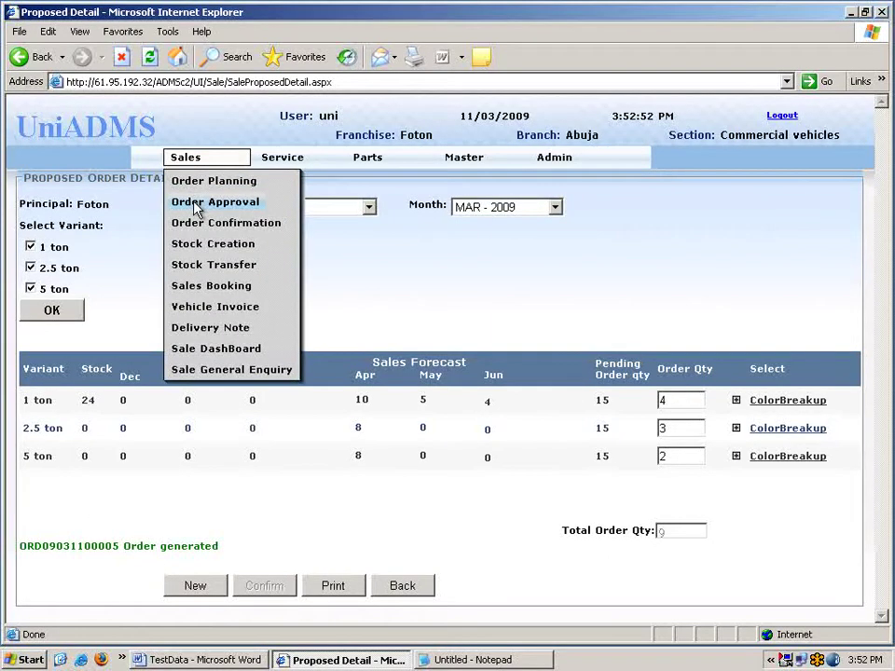
left_click(196, 202)
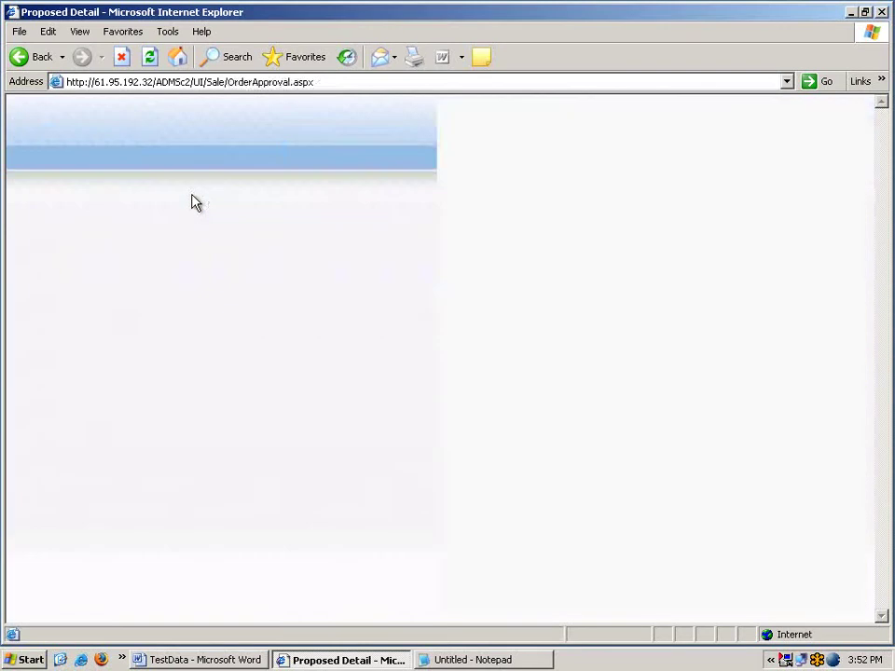
key("ctrl+v")
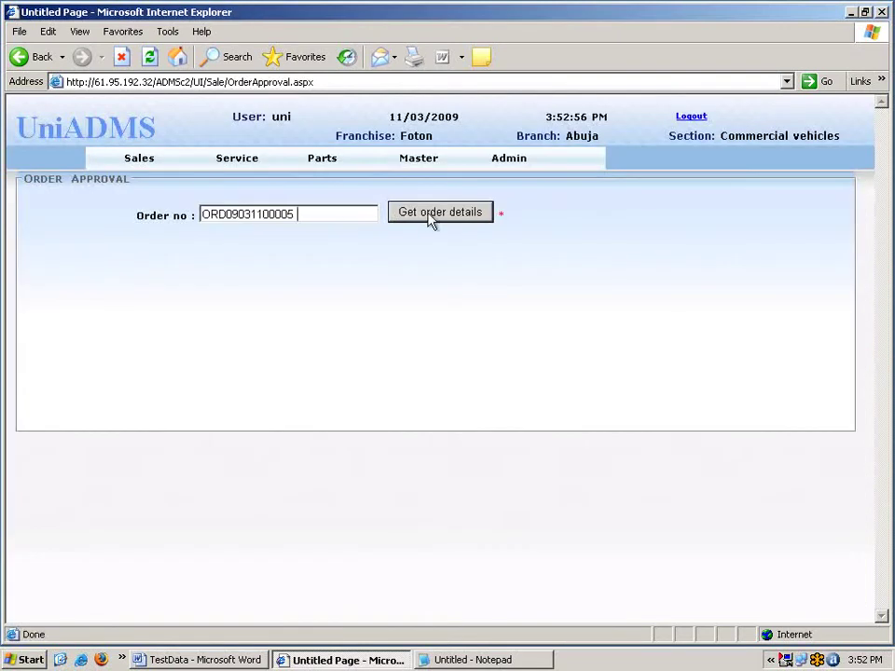
left_click(439, 215)
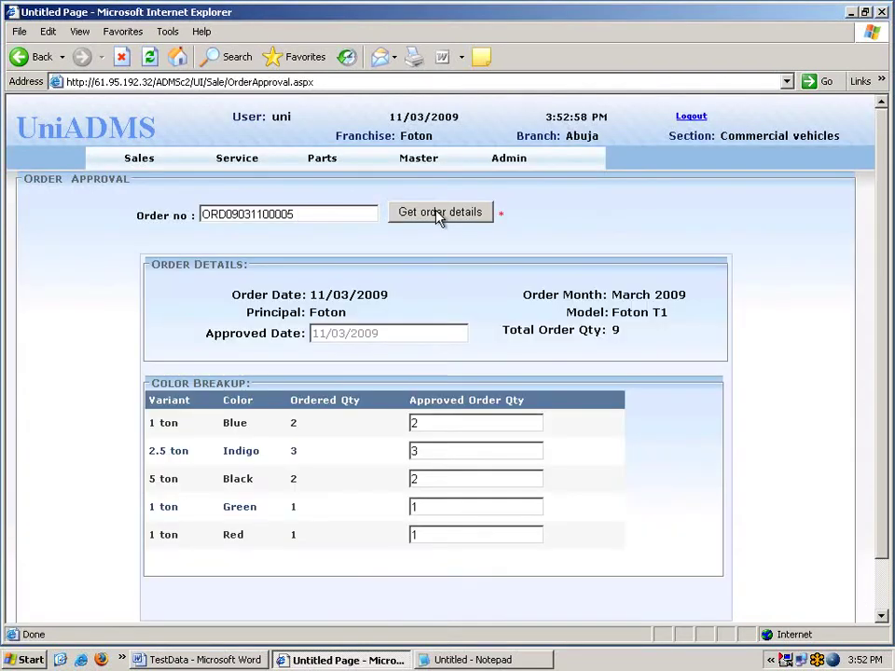
scroll(453, 262, "down", 3)
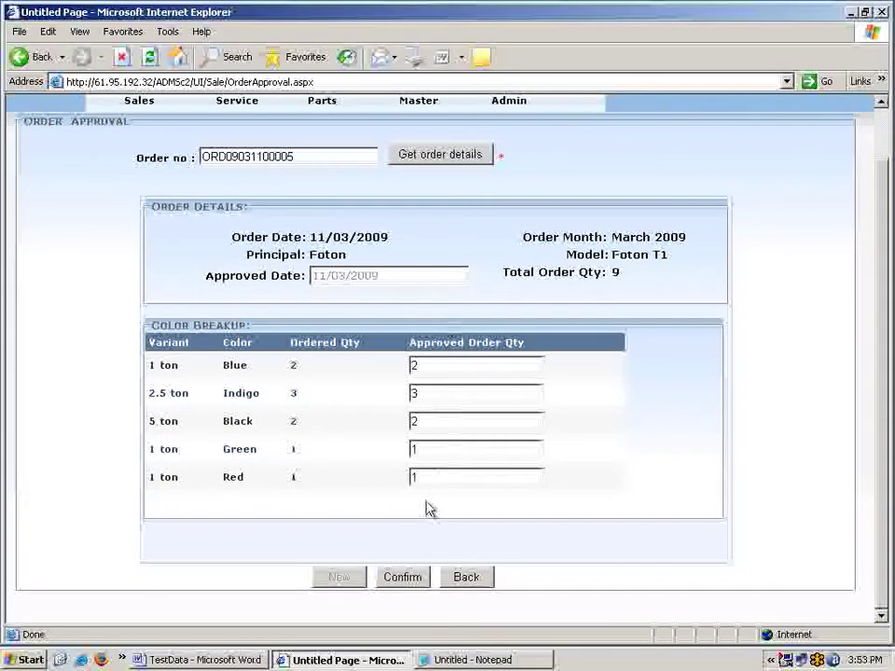
left_click(391, 579)
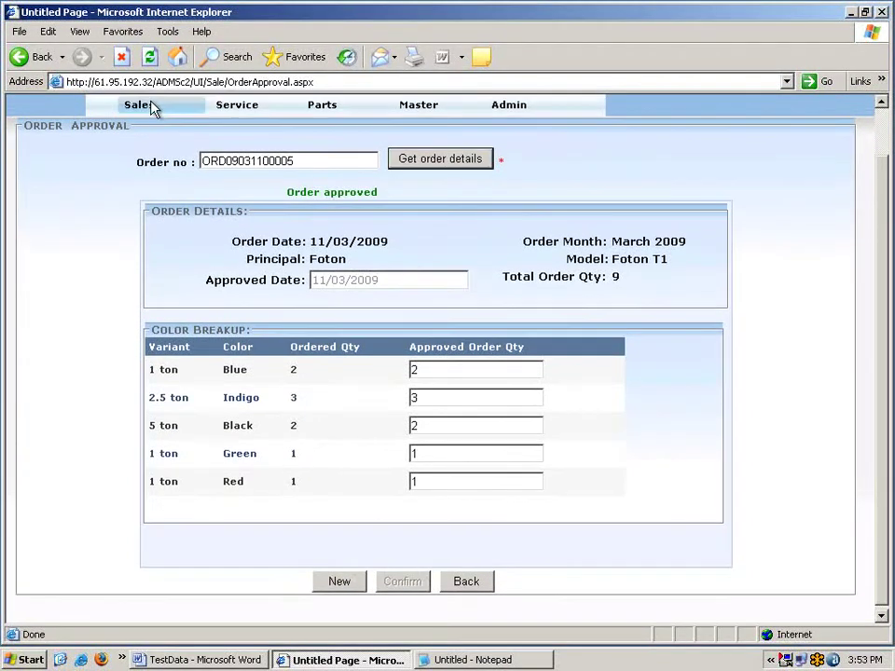
mouse_move(149, 109)
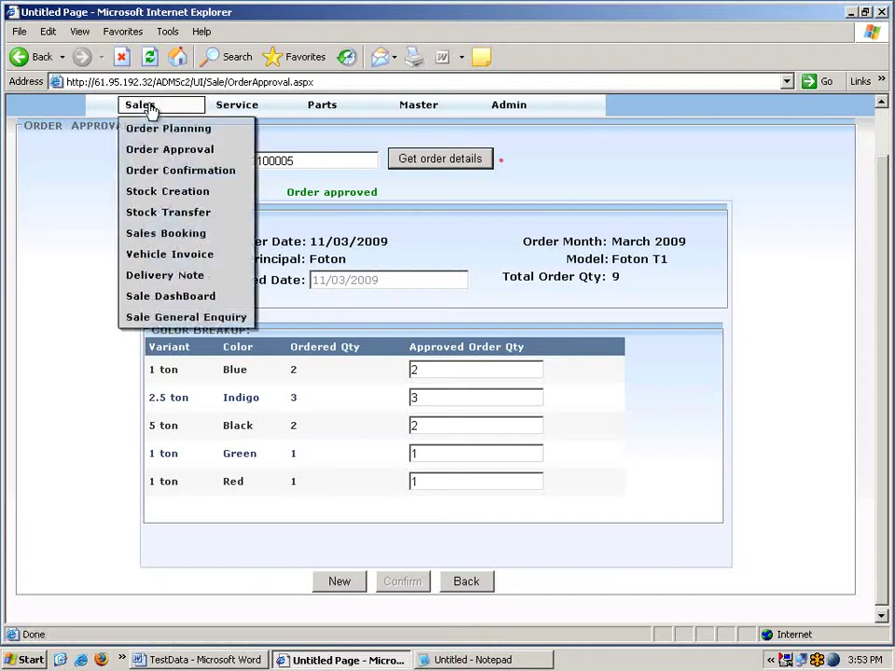
Upload OrderConfirmation1 and confirm the 1 ton Blue, Green and Red quantities of 2, 1 and 3.
left_click(172, 171)
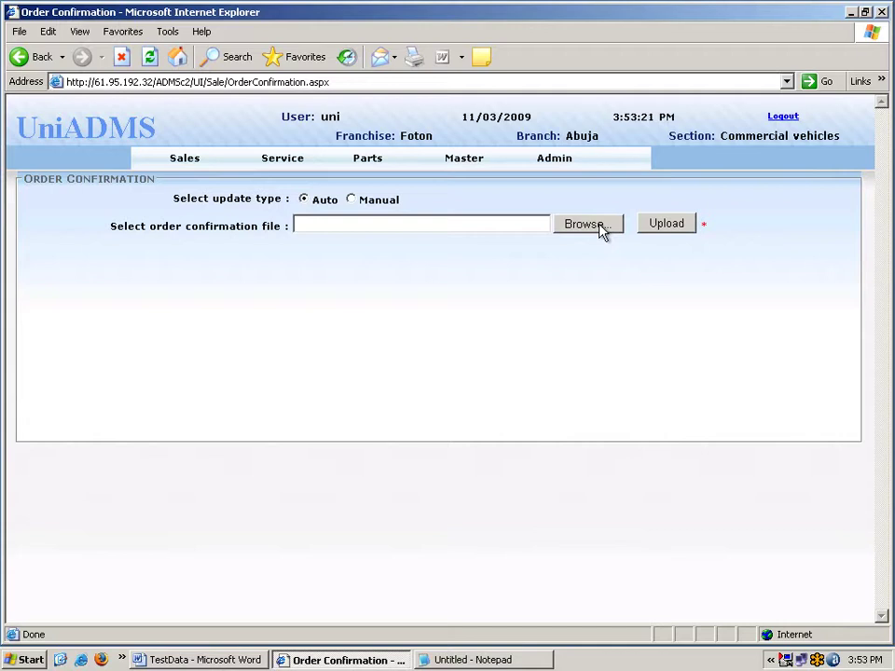
left_click(601, 228)
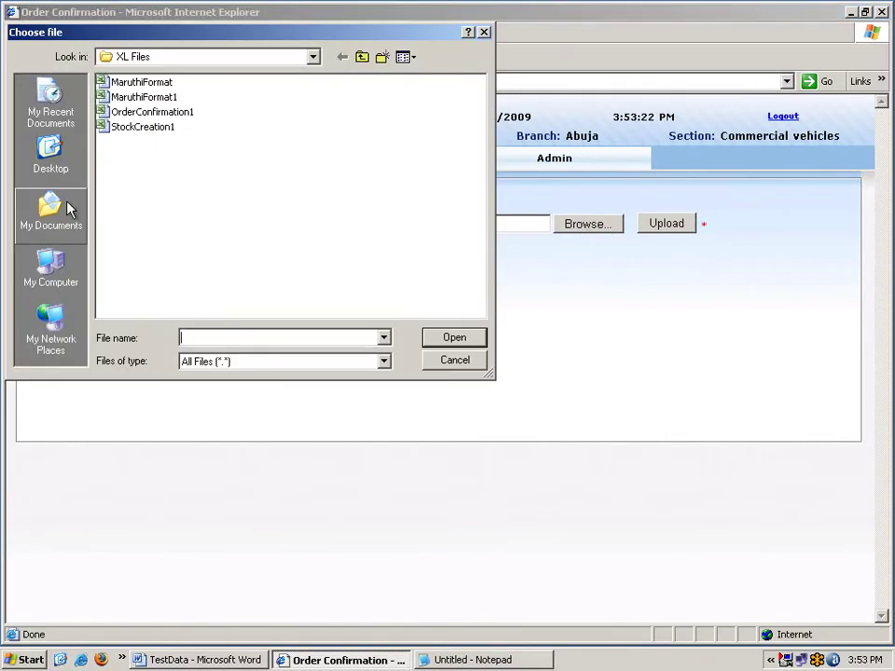
left_click(140, 112)
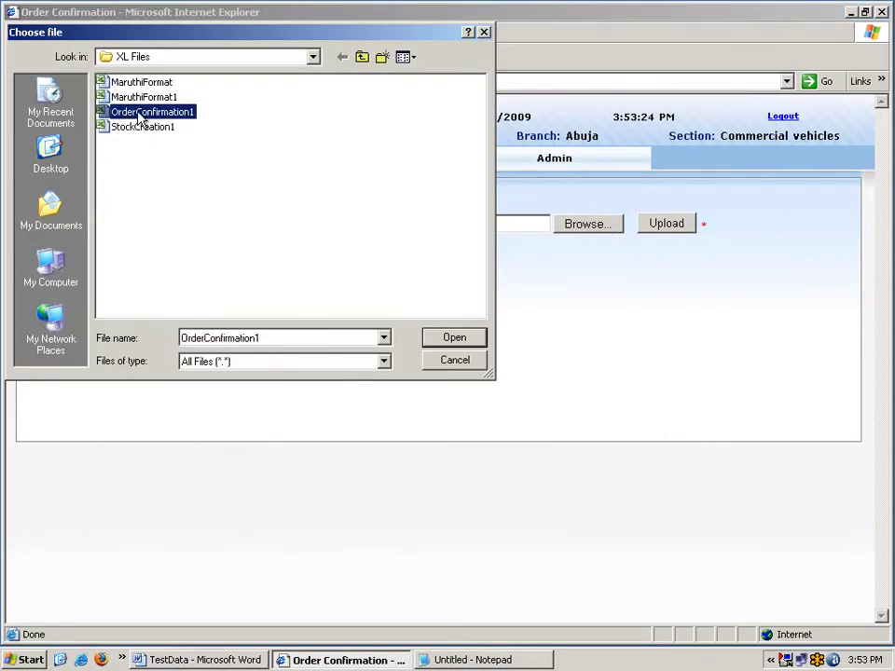
left_click(454, 336)
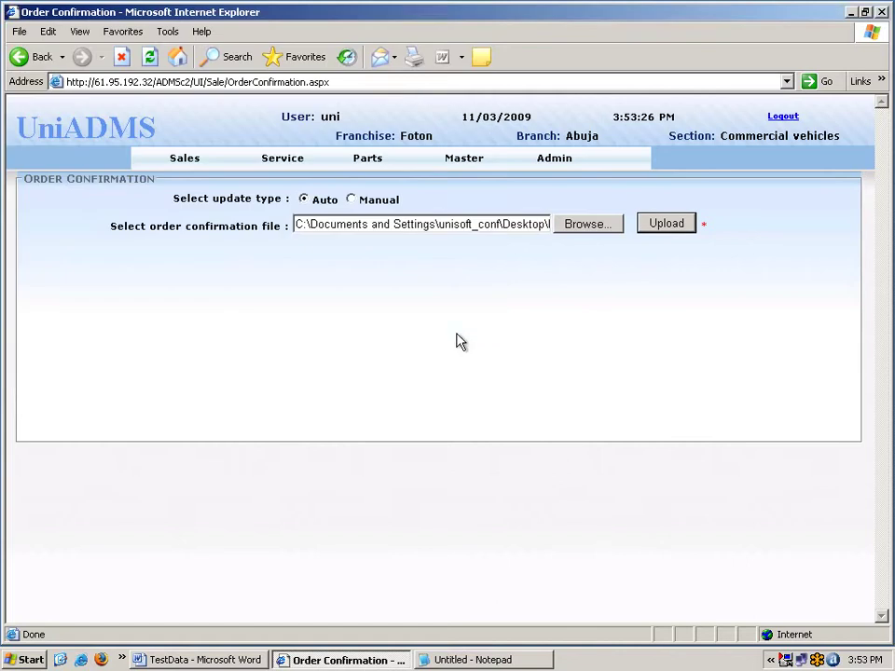
left_click(688, 224)
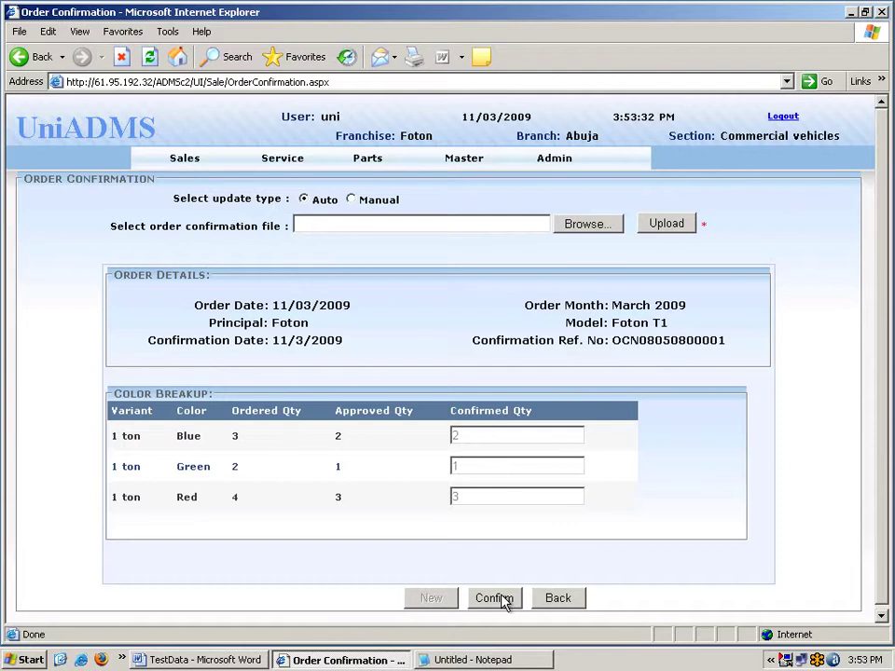
left_click(502, 600)
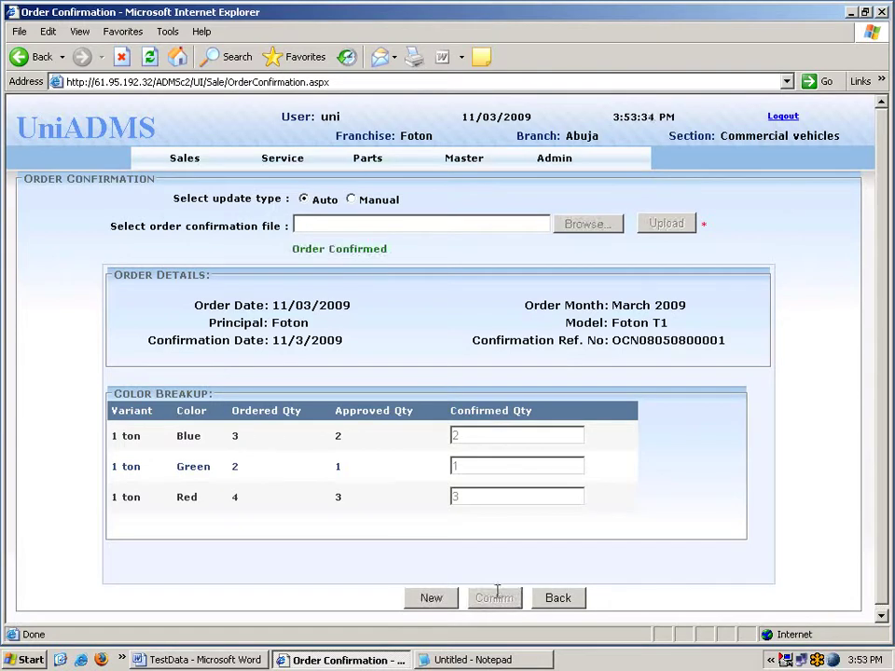
Upload the StockCreation1 file on the Stock Creation page to load the vehicle rows.
left_click(190, 163)
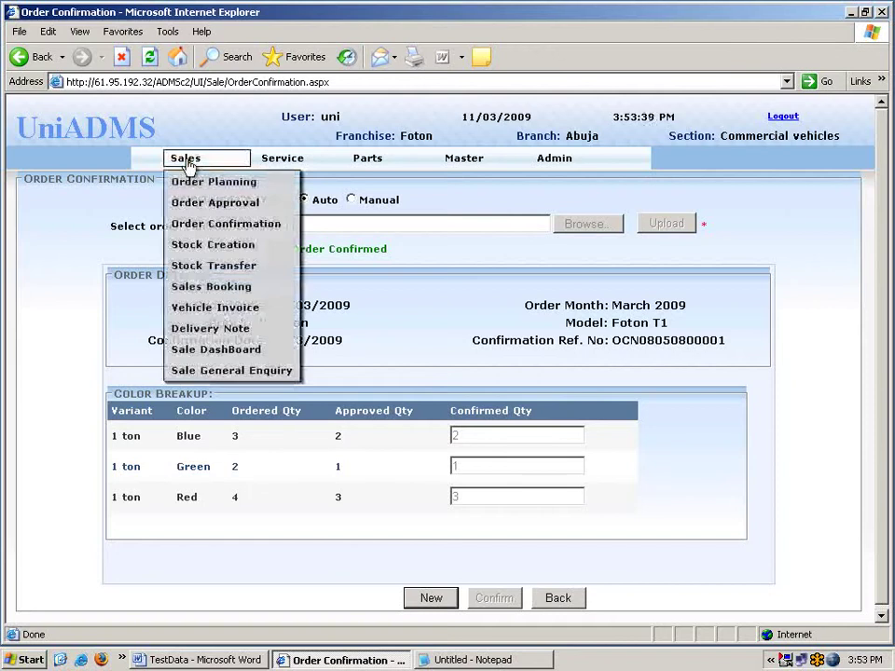
left_click(193, 253)
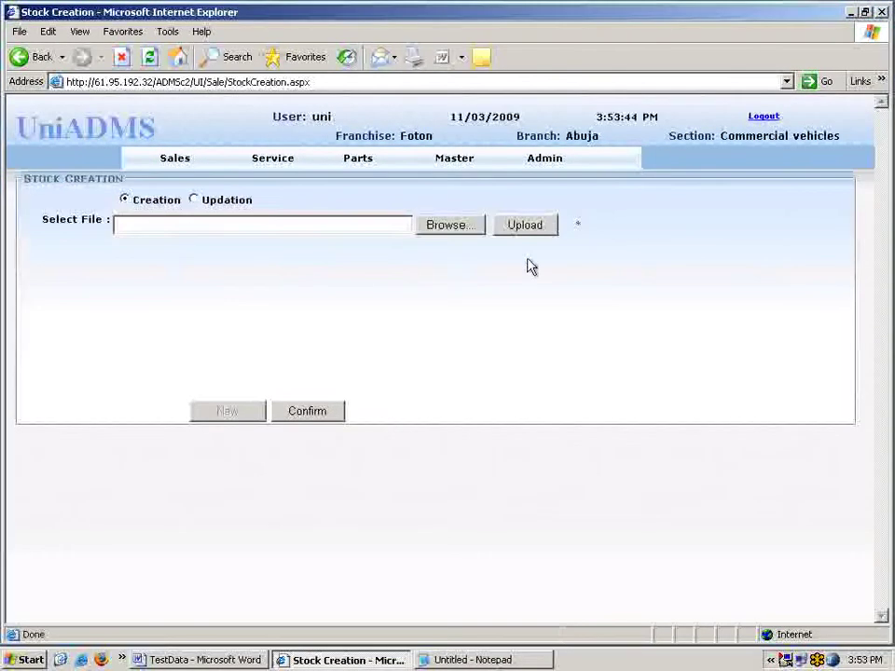
left_click(460, 229)
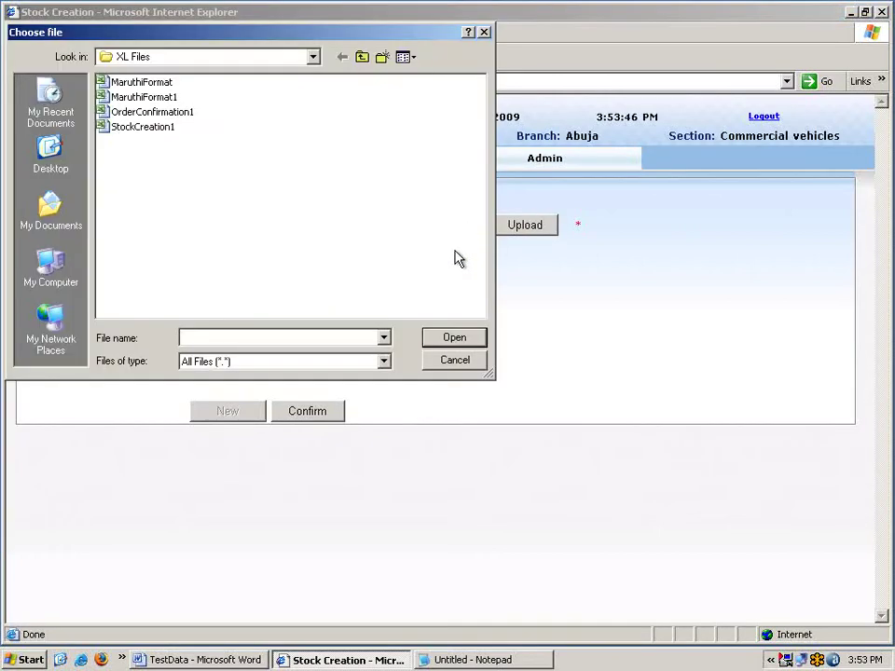
left_click(142, 126)
left_click(454, 340)
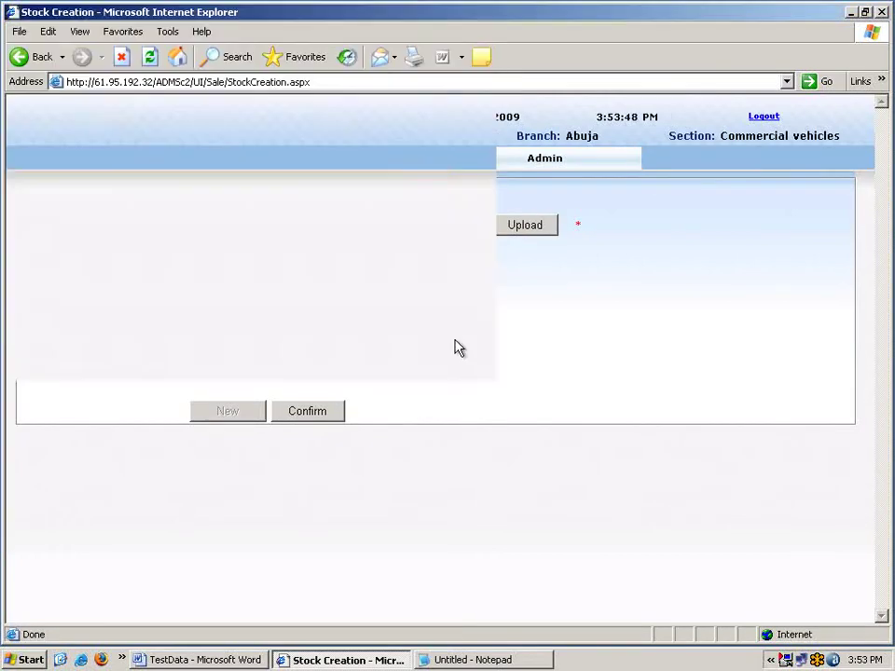
left_click(523, 228)
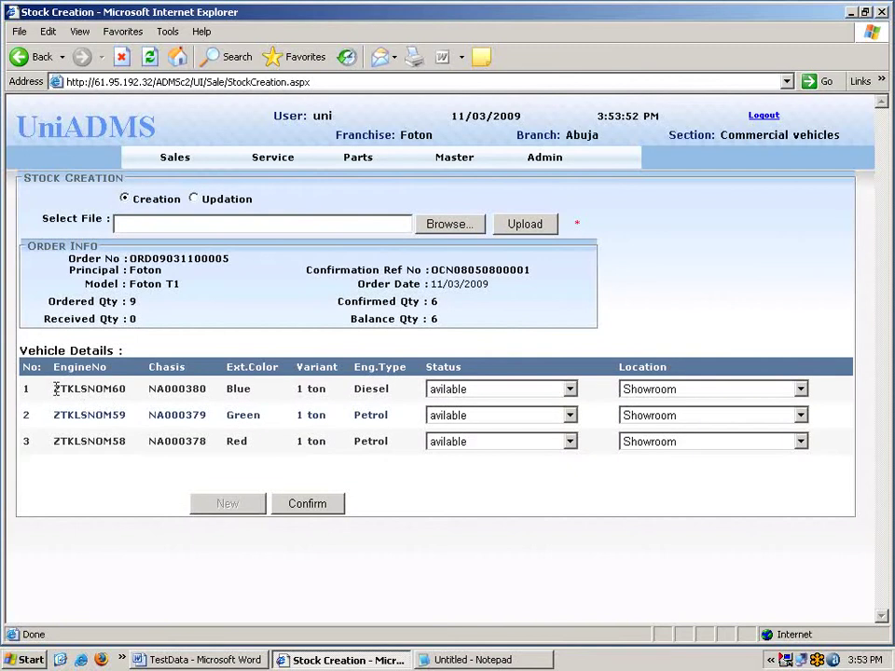
Keep Showroom as the location and create stock for the three 1 ton vehicles.
left_click_drag(54, 388, 209, 399)
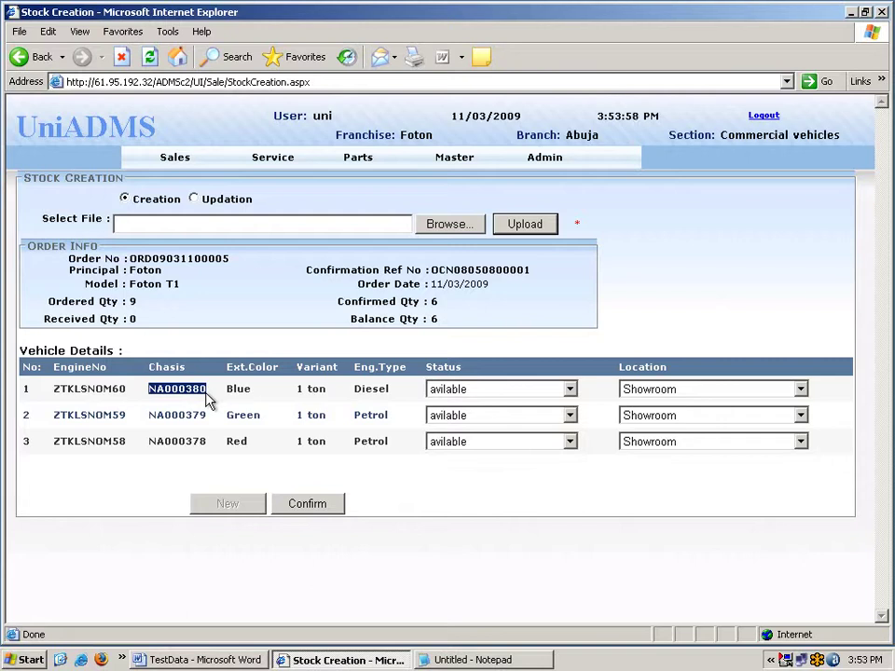
left_click(275, 399)
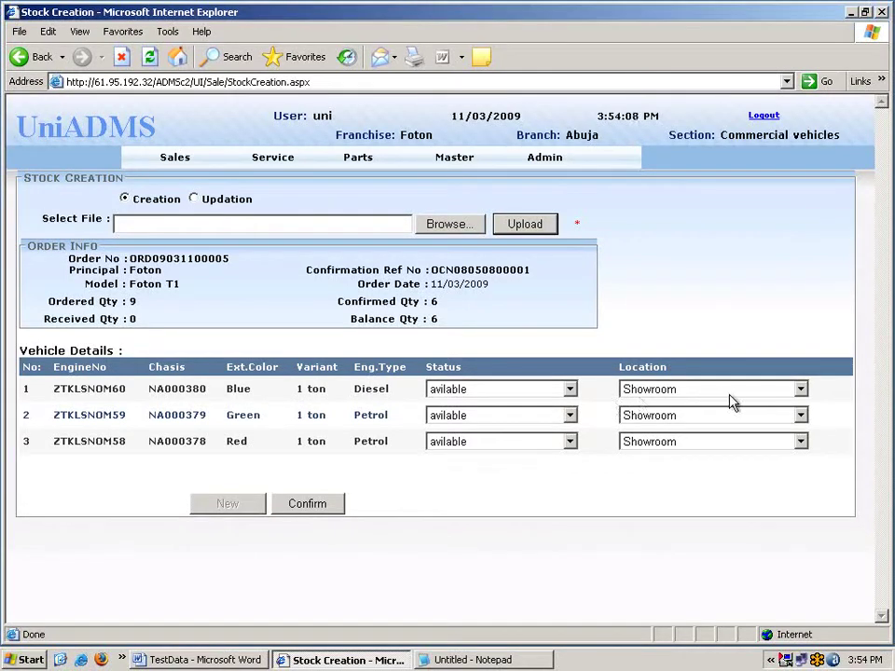
left_click(801, 390)
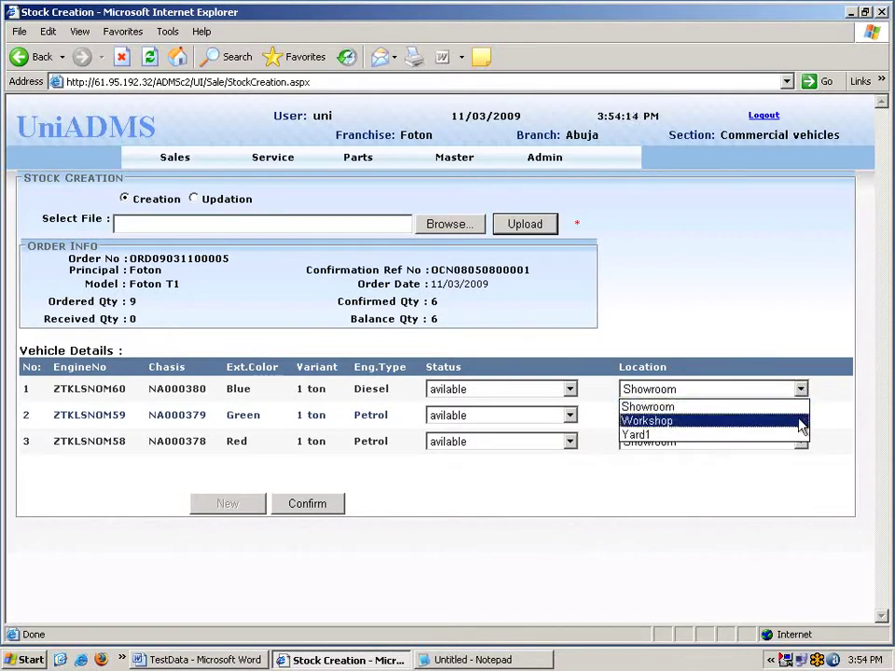
left_click(718, 410)
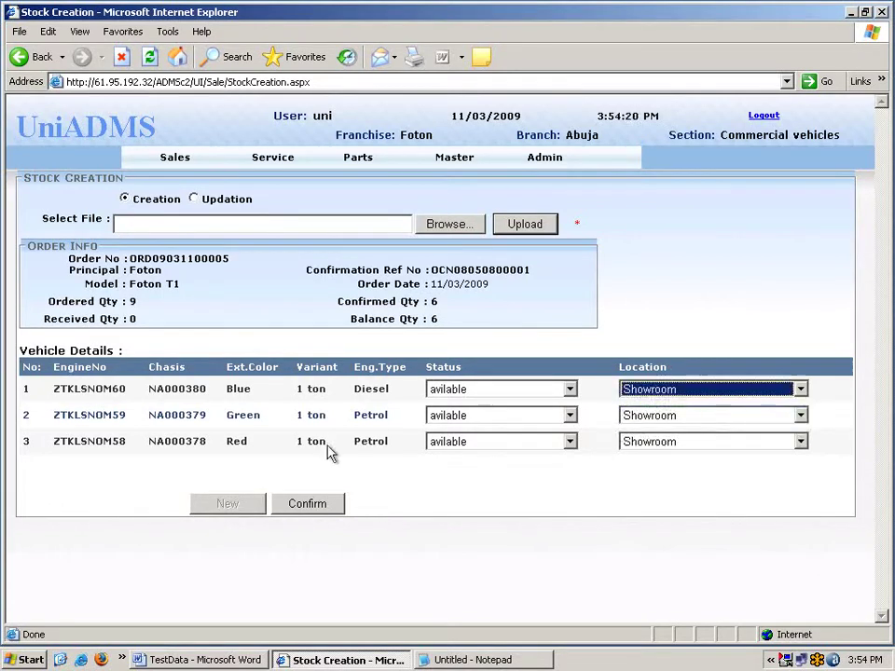
left_click(318, 515)
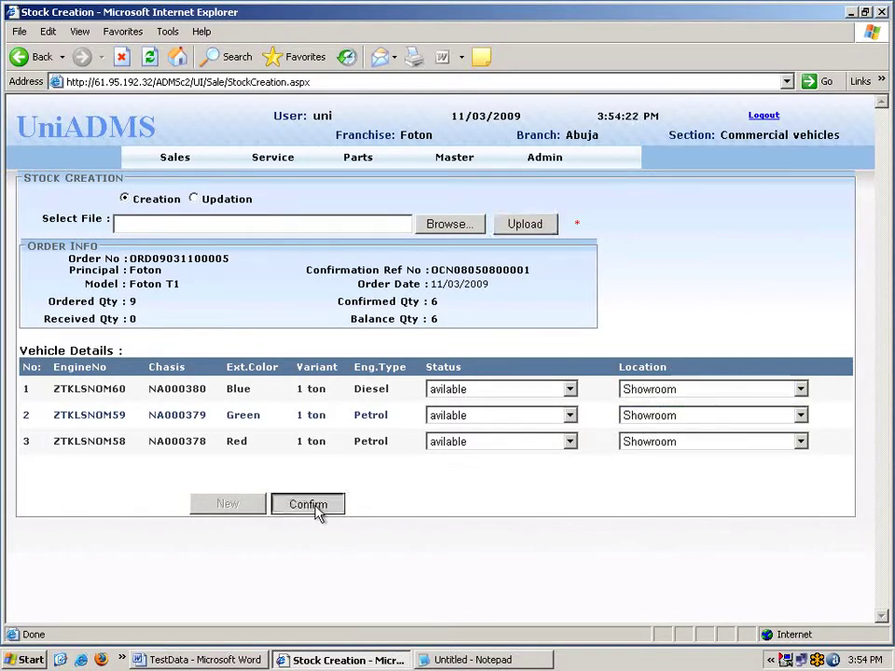
left_click(161, 162)
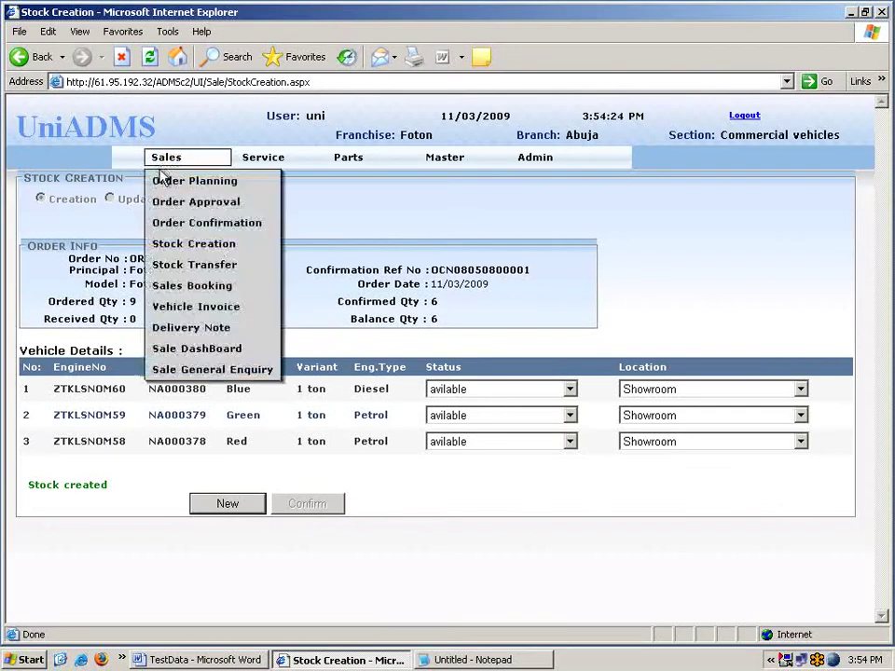
Search Stock Enquiry for available Foton T1 1 ton vehicles.
left_click(184, 270)
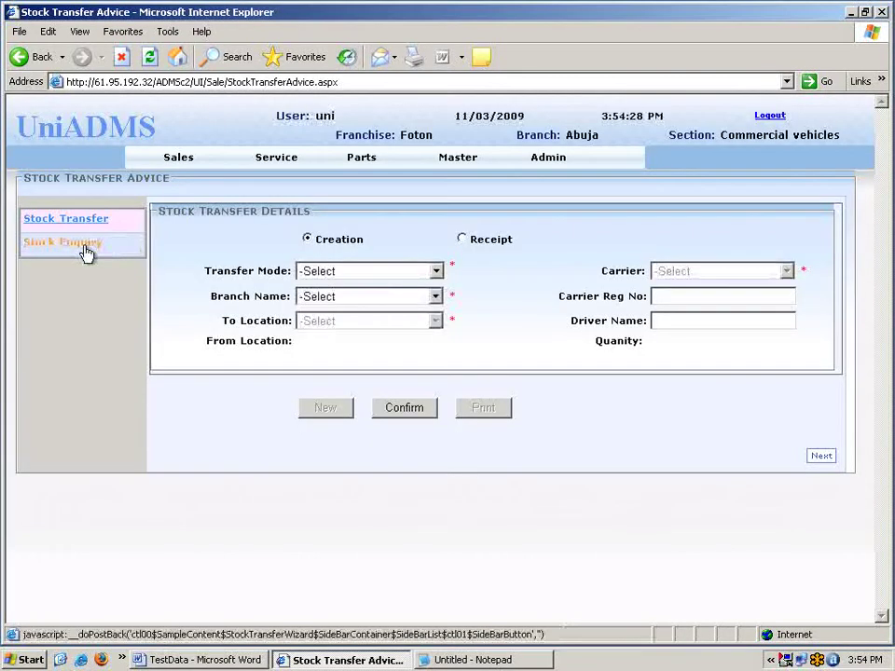
left_click(86, 250)
left_click(280, 209)
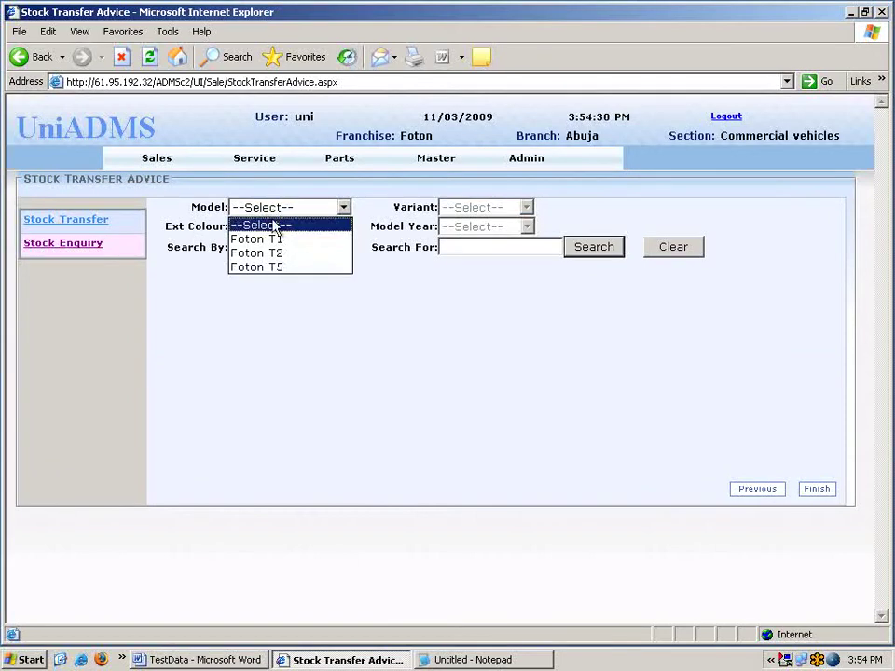
left_click(273, 240)
left_click(475, 209)
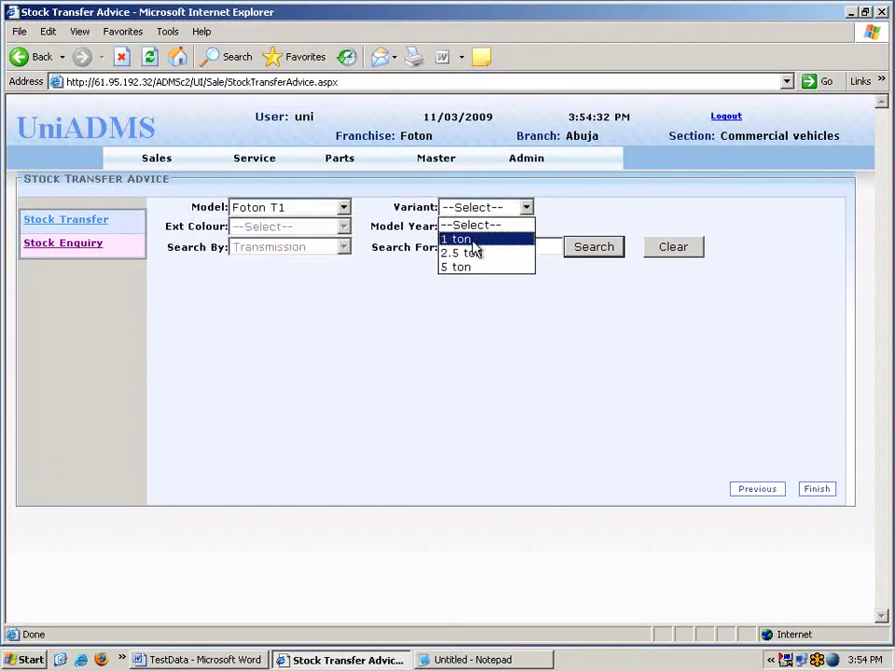
left_click(475, 240)
left_click(593, 250)
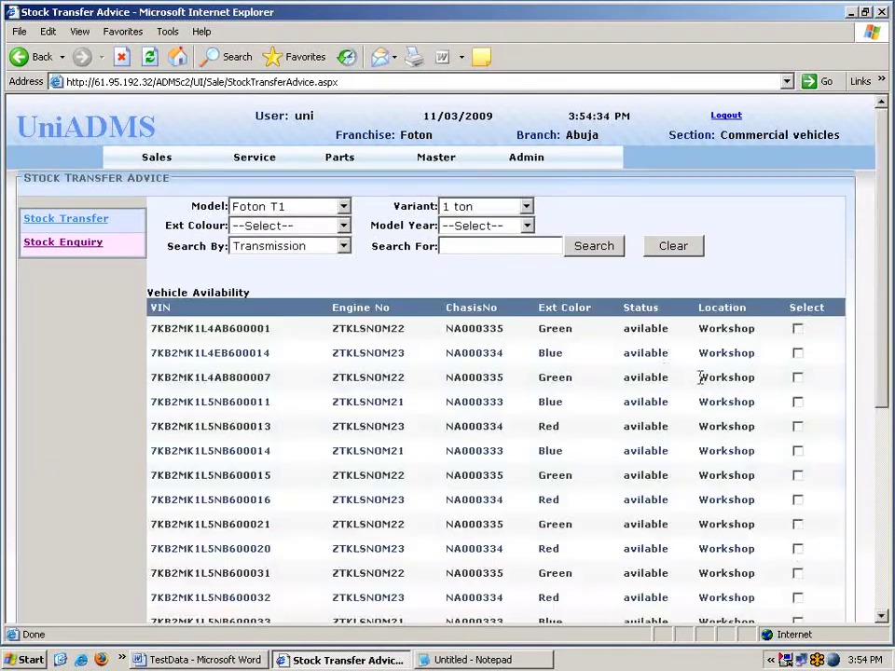
Add the green and red Workshop vehicles to the transfer.
left_click(798, 525)
left_click(798, 549)
scroll(783, 562, "down", 5)
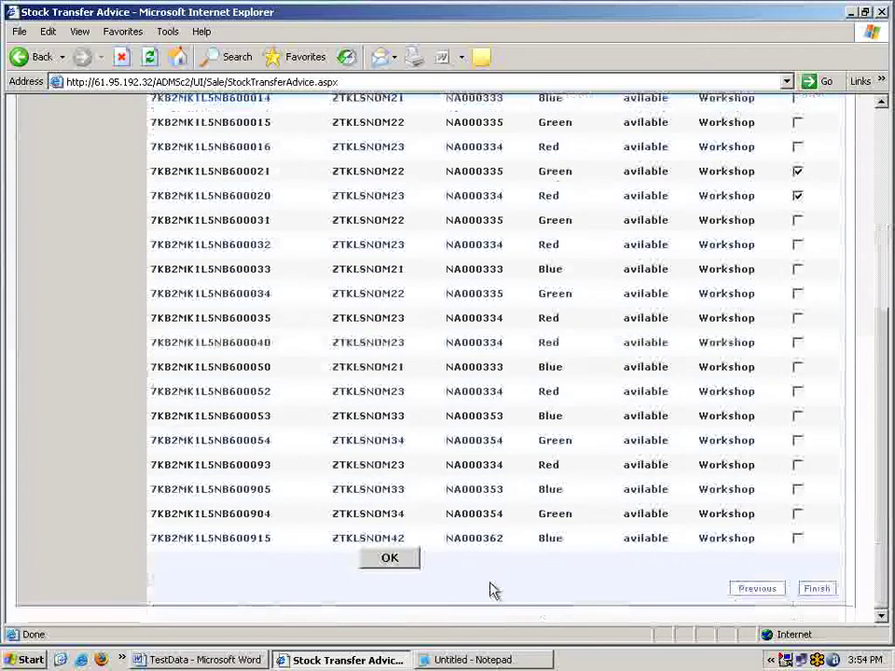
left_click(389, 562)
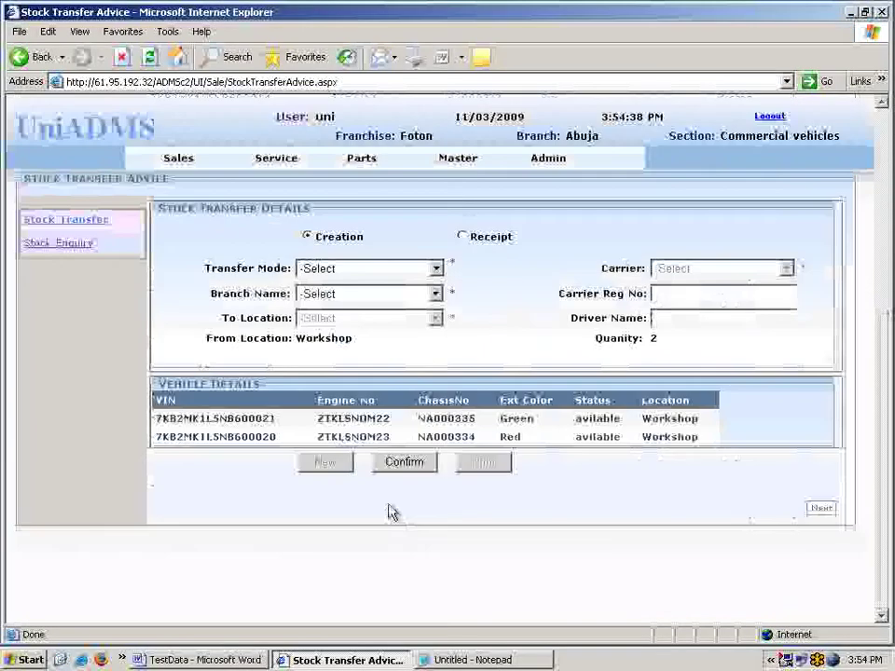
Set transfer mode Road, branch Abuja, destination Showroom and carrier Trailer.
left_click(379, 273)
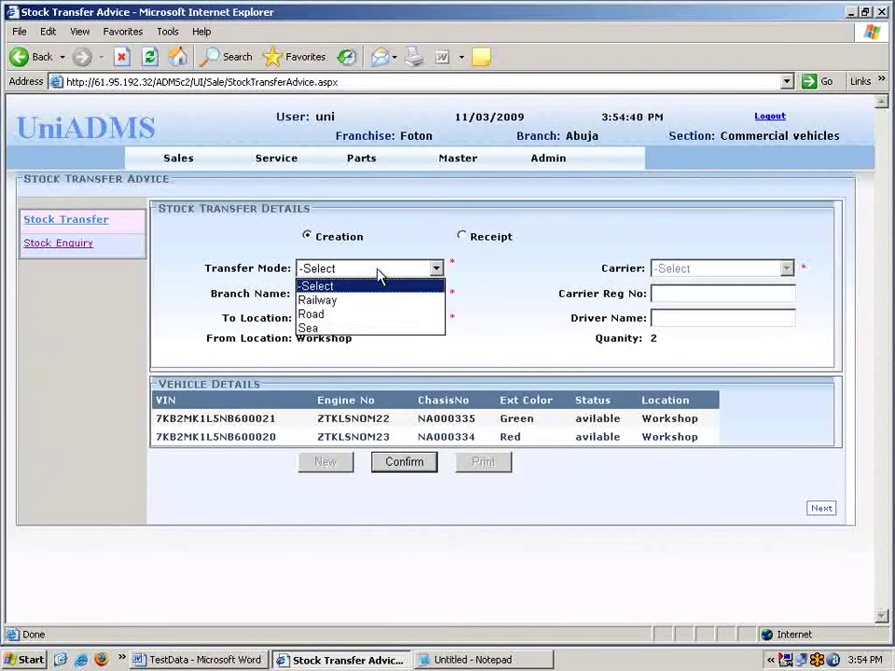
left_click(377, 315)
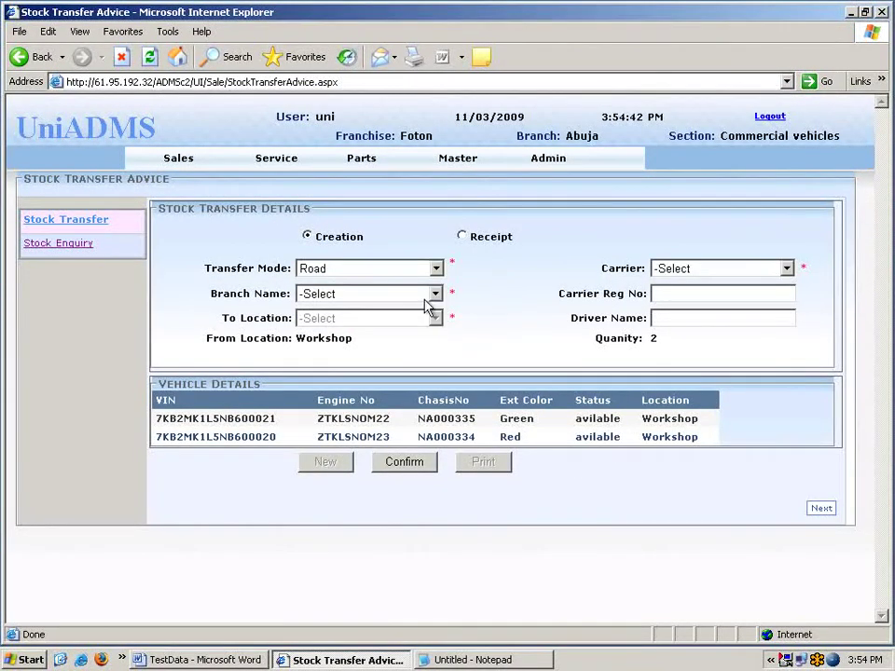
left_click(406, 296)
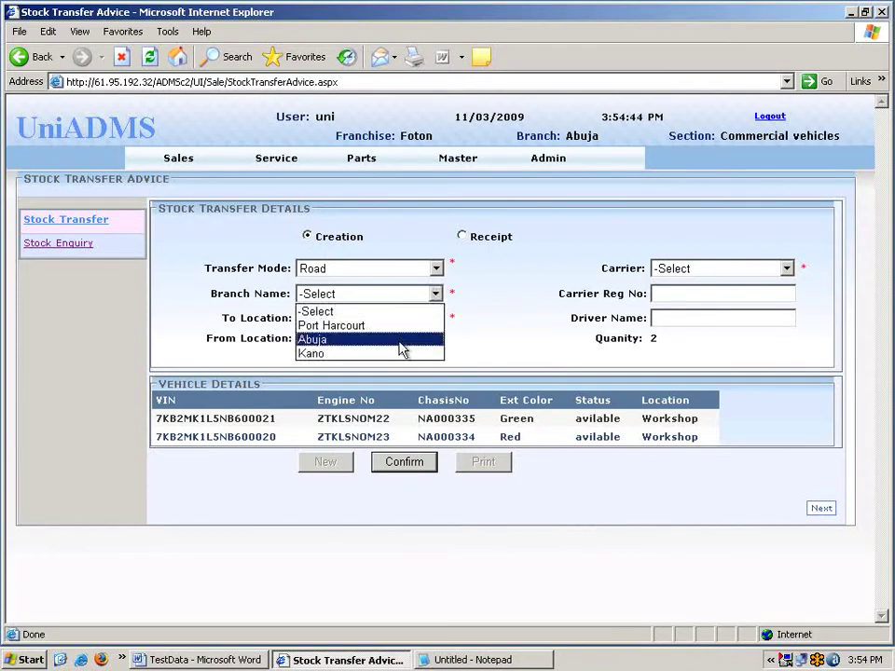
left_click(401, 340)
left_click(401, 321)
left_click(403, 351)
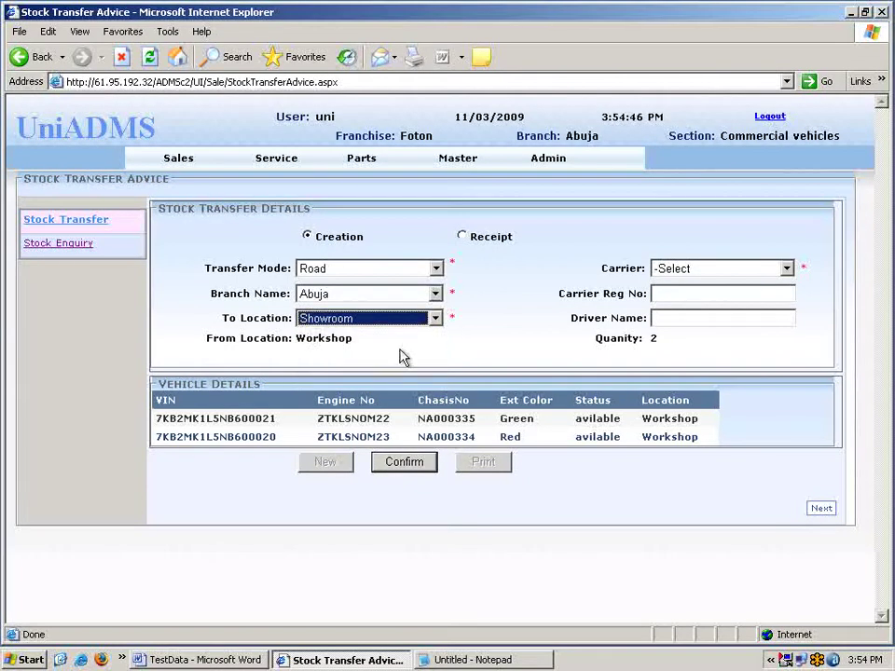
left_click(691, 272)
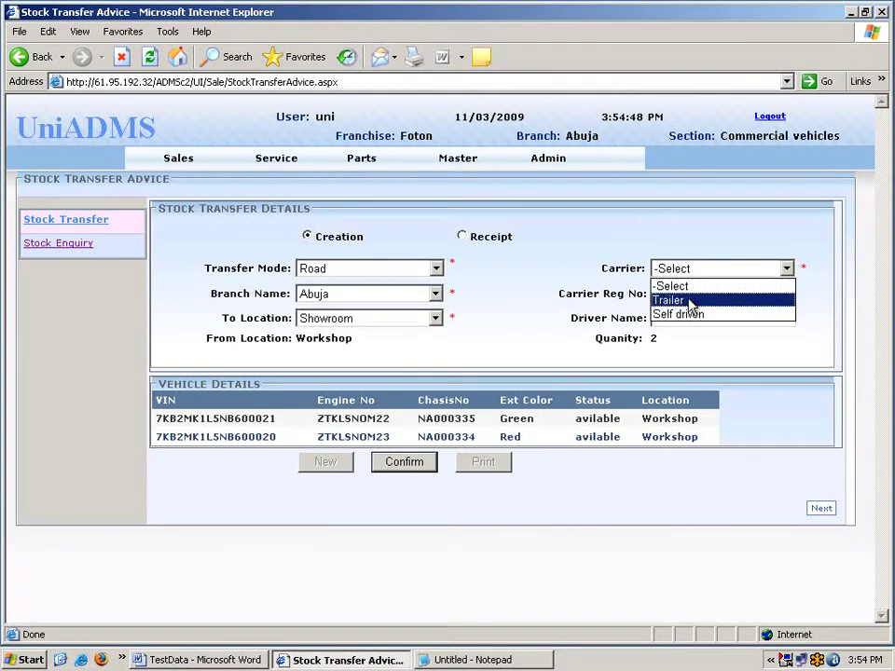
left_click(692, 300)
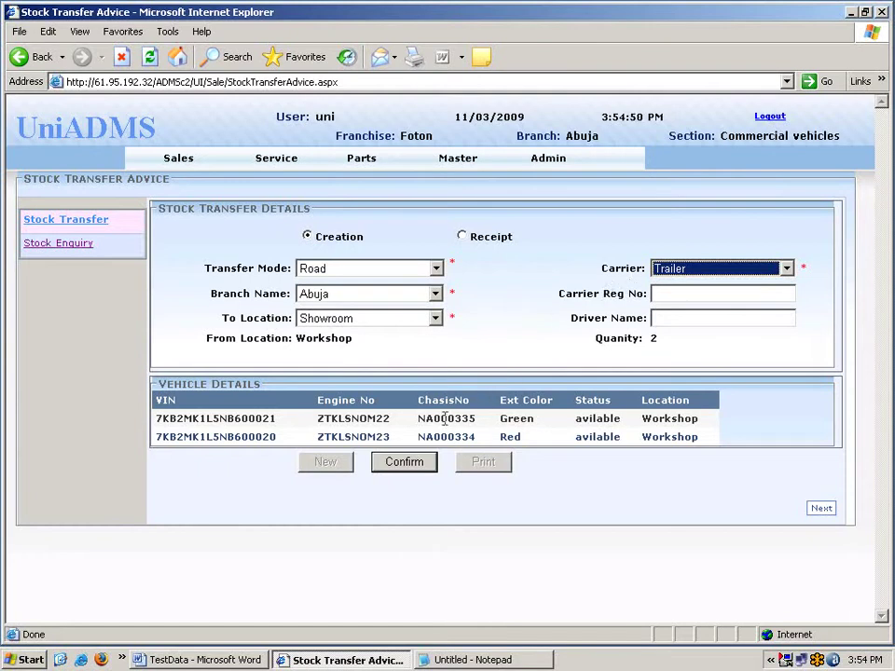
left_click(409, 465)
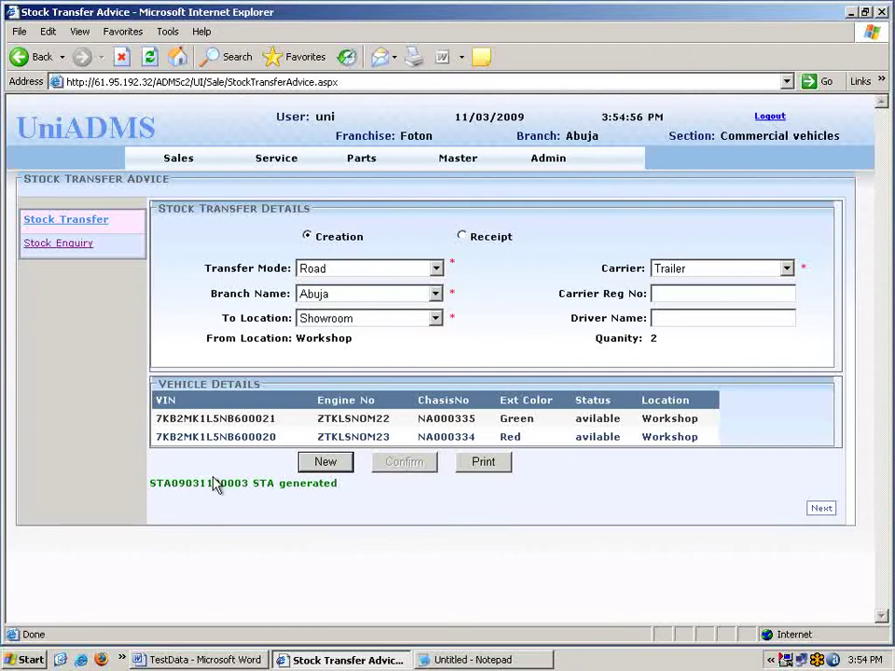
double_click(184, 483)
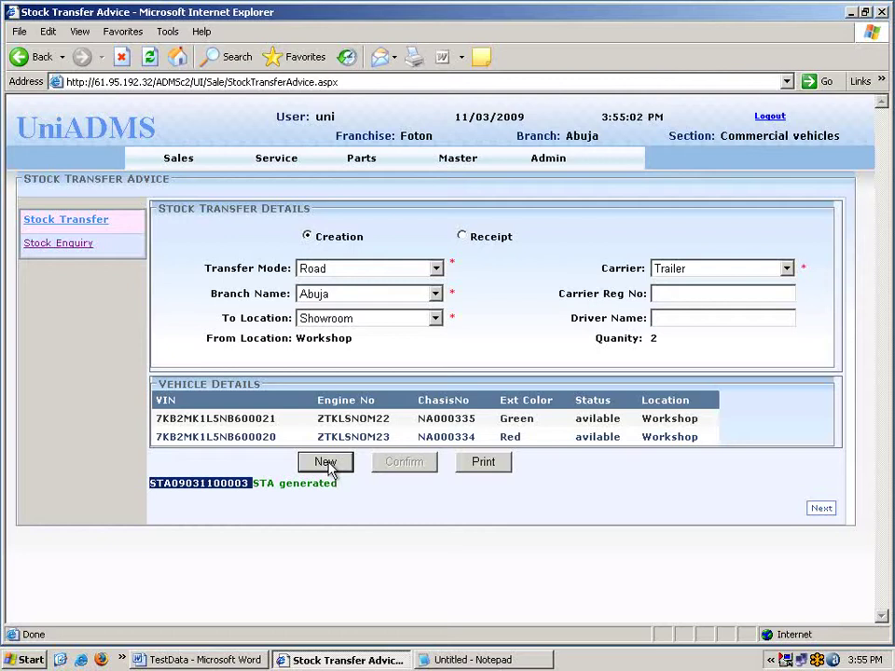
left_click(189, 165)
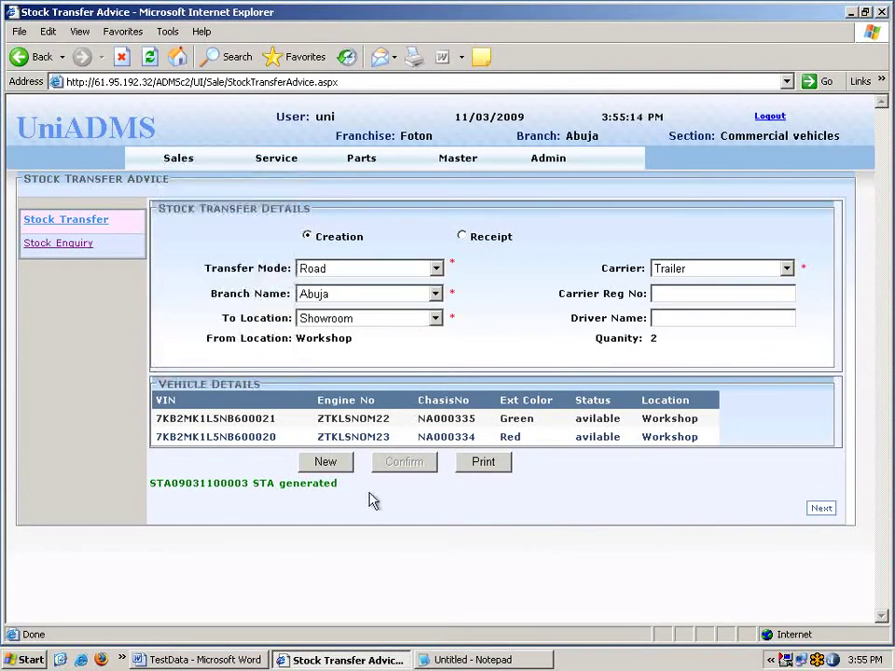
left_click(339, 463)
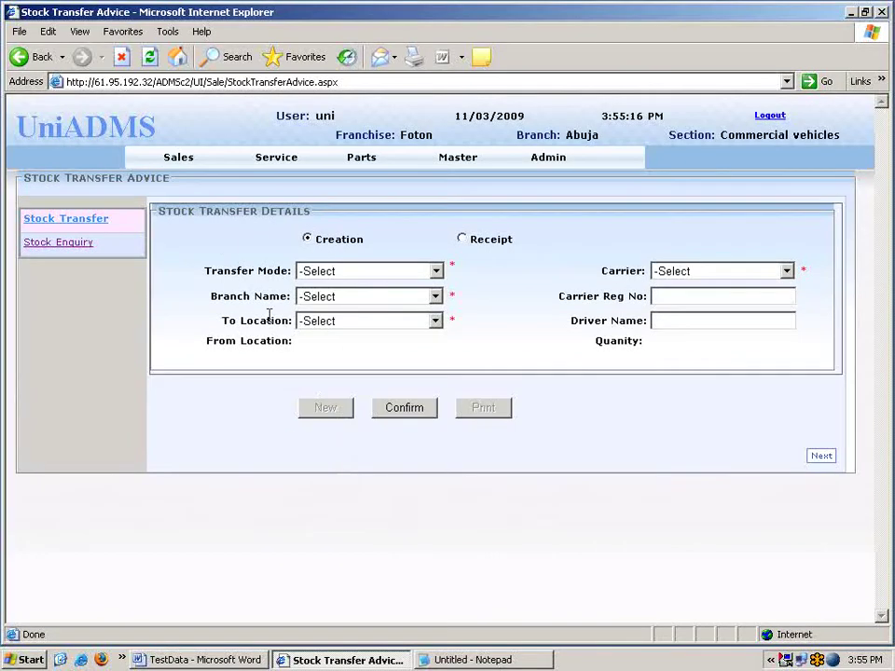
Open Sales Booking and attach the second existing customer from Customer Master.
mouse_move(180, 158)
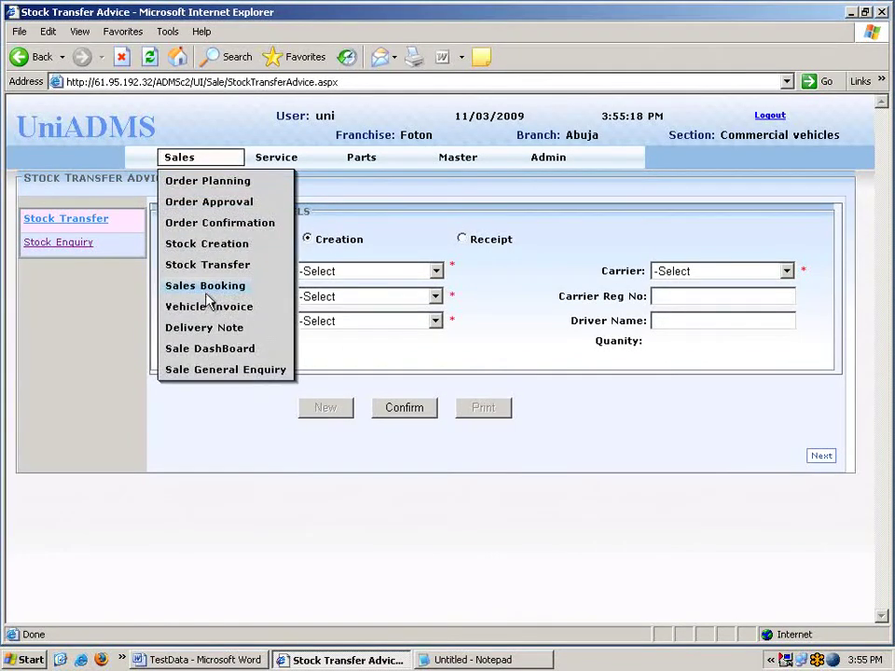
left_click(206, 289)
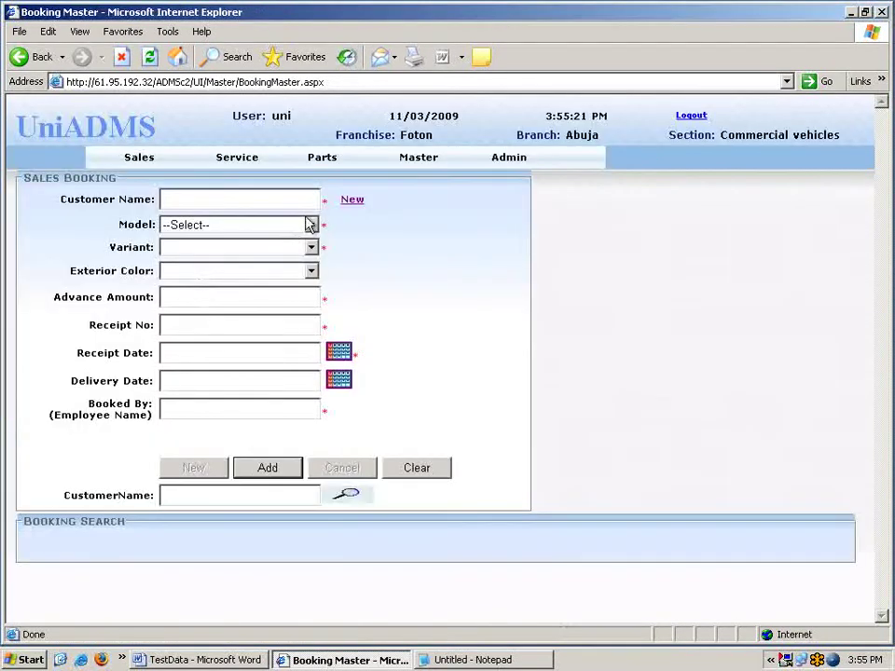
left_click(356, 202)
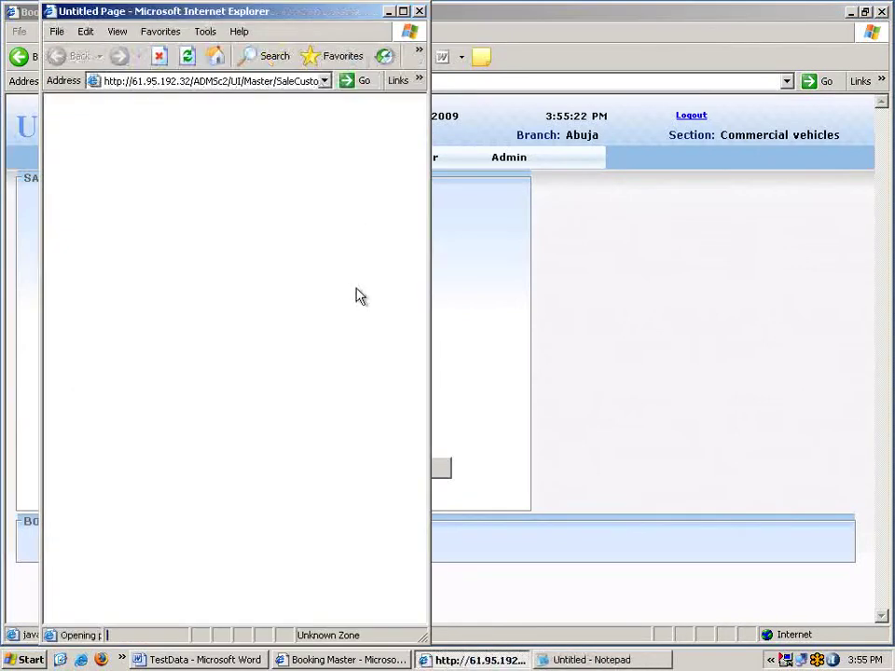
double_click(344, 15)
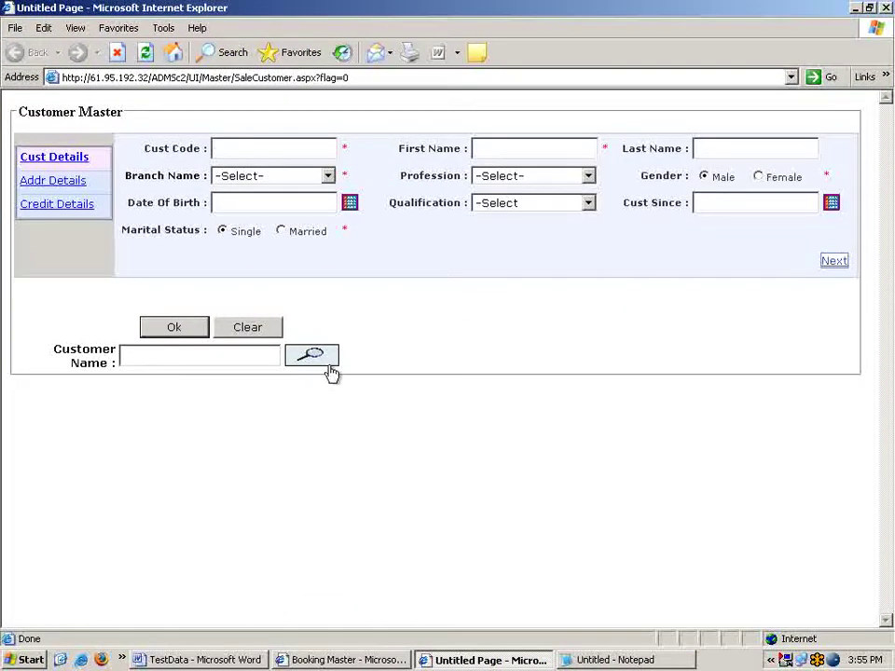
left_click(327, 365)
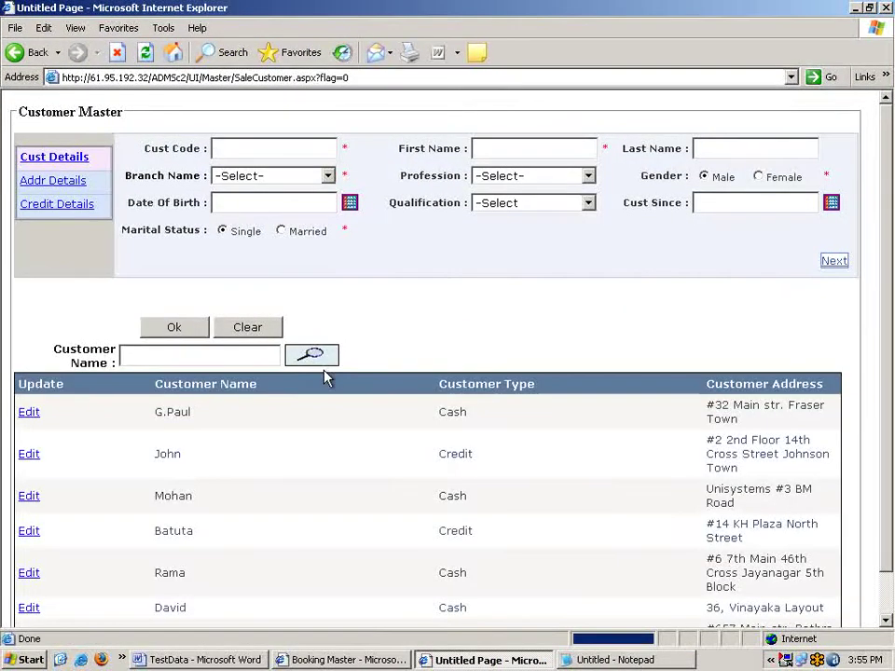
left_click(28, 454)
left_click(174, 334)
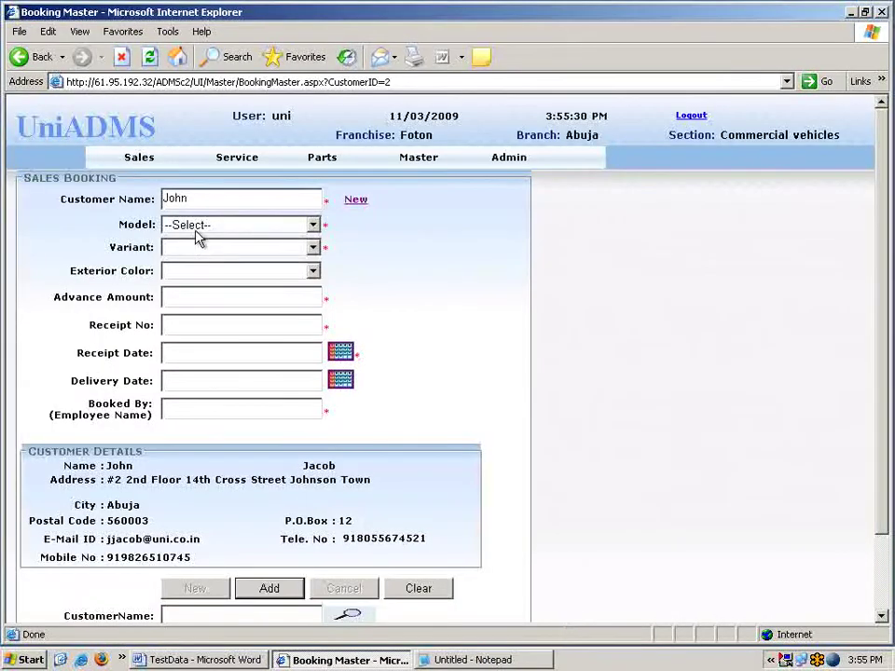
Choose model Foton T1, variant 1 ton and exterior colour Blue for the booking.
left_click(195, 227)
left_click(199, 256)
left_click(210, 248)
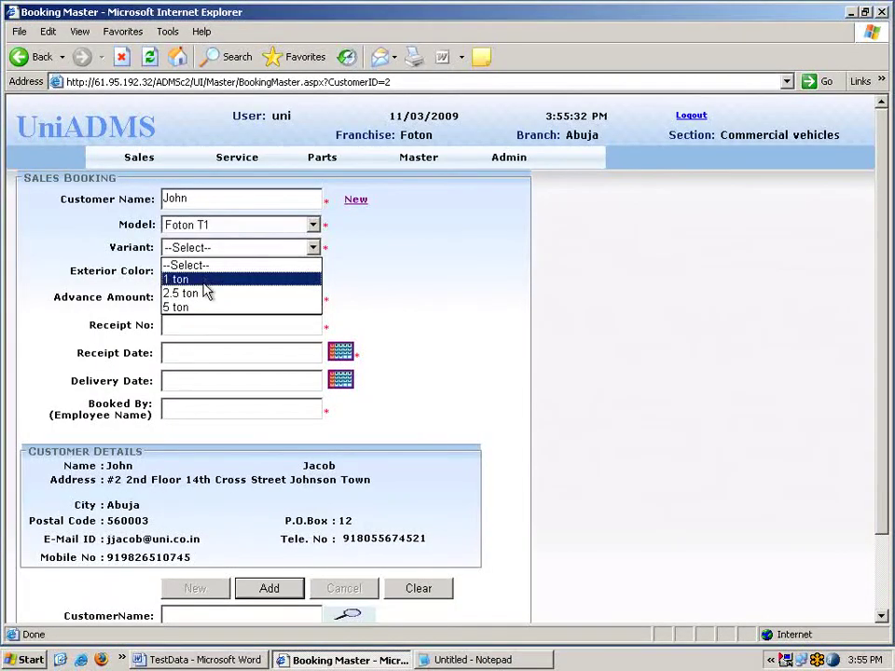
left_click(205, 277)
left_click(203, 275)
left_click(201, 305)
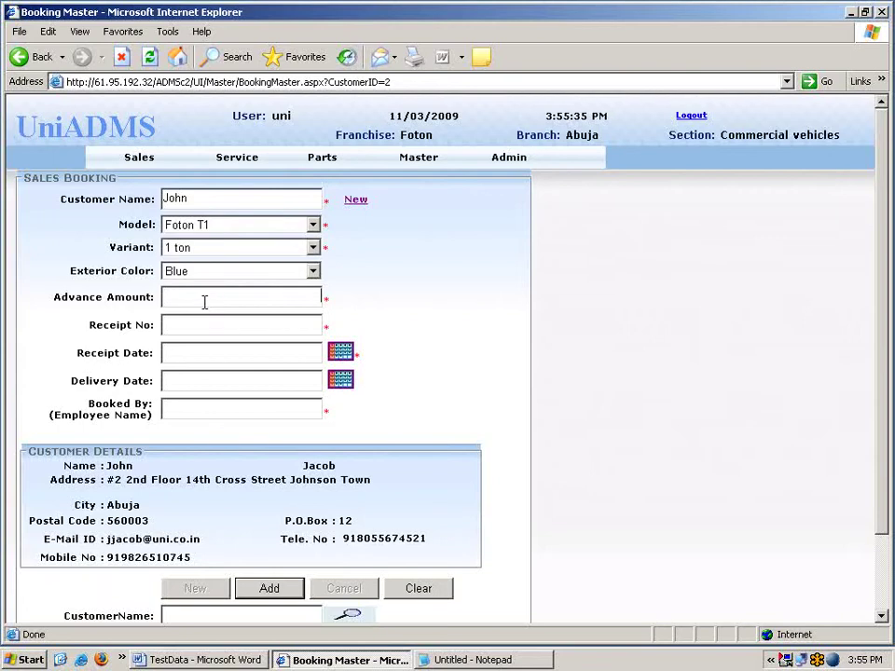
Enter a 2000 advance with its receipt number, receipt date 04/03/2009 and delivery date 11/03/2009.
left_click(205, 299)
type("2000")
left_click(236, 325)
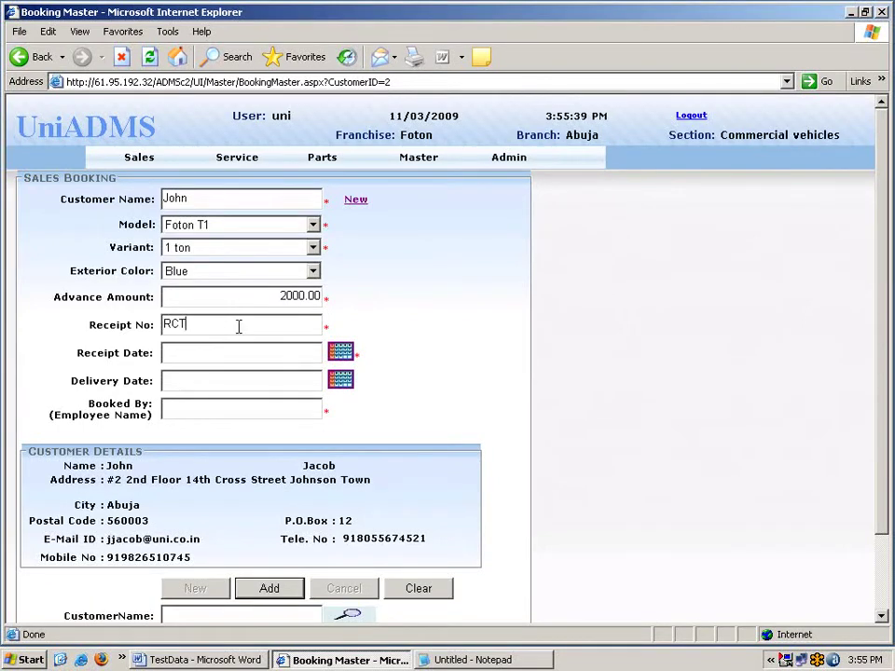
type("RCT3565")
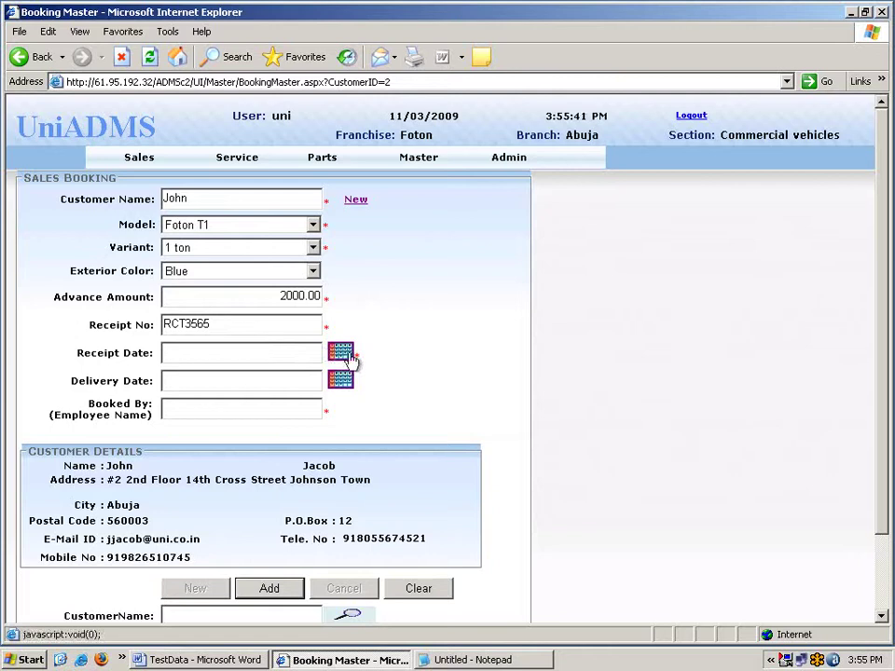
left_click(340, 353)
left_click(542, 277)
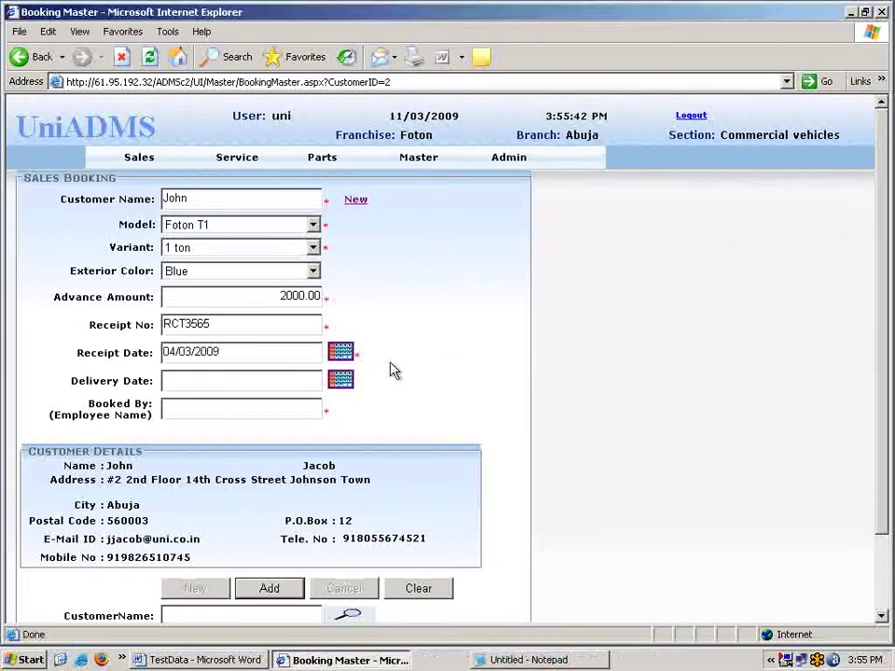
left_click(341, 381)
left_click(542, 293)
Set Booked By to the second suggested employee and save the booking.
left_click(225, 406)
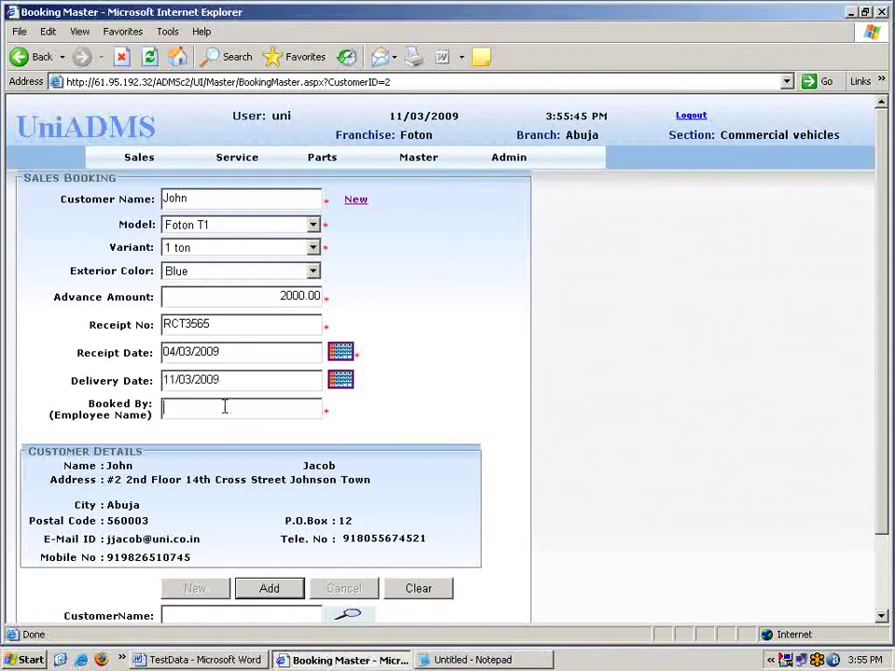
type("k")
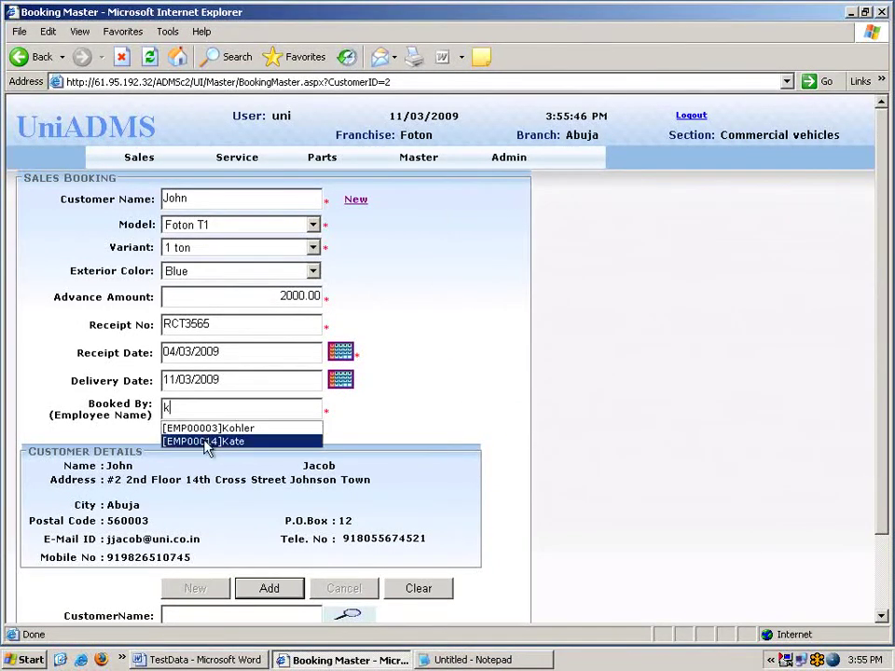
left_click(207, 438)
left_click(248, 587)
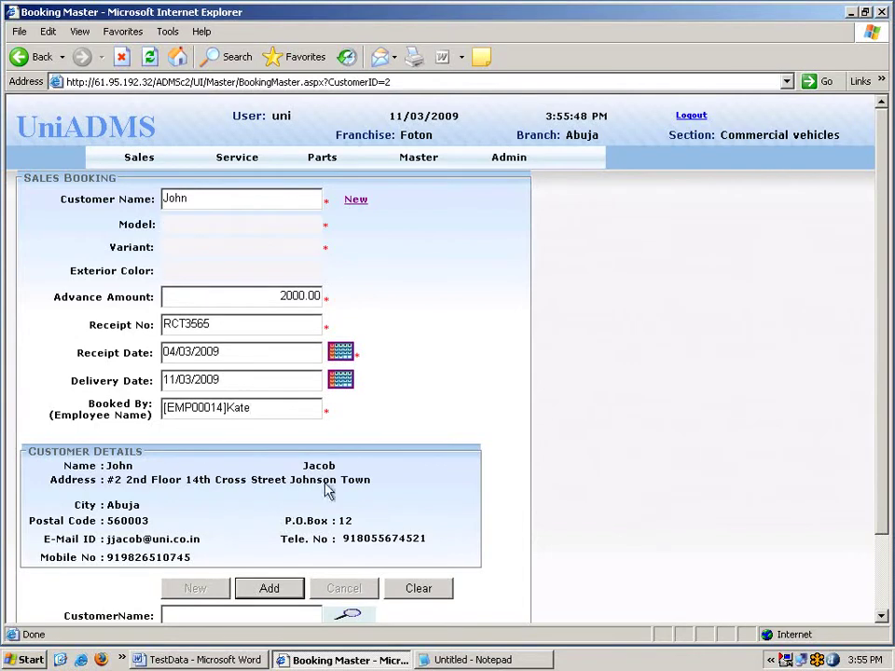
left_click(438, 375)
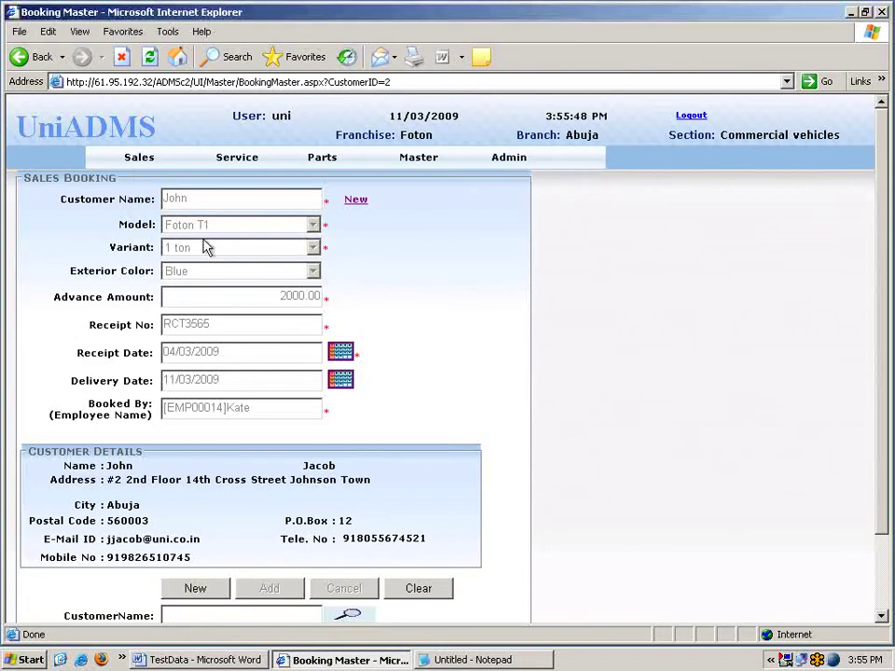
left_click(137, 166)
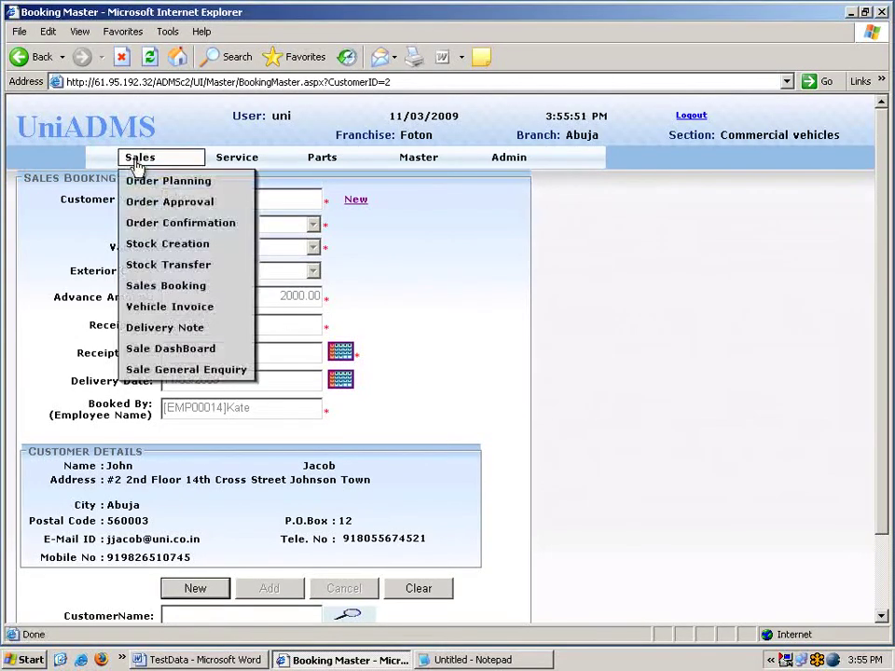
left_click(155, 307)
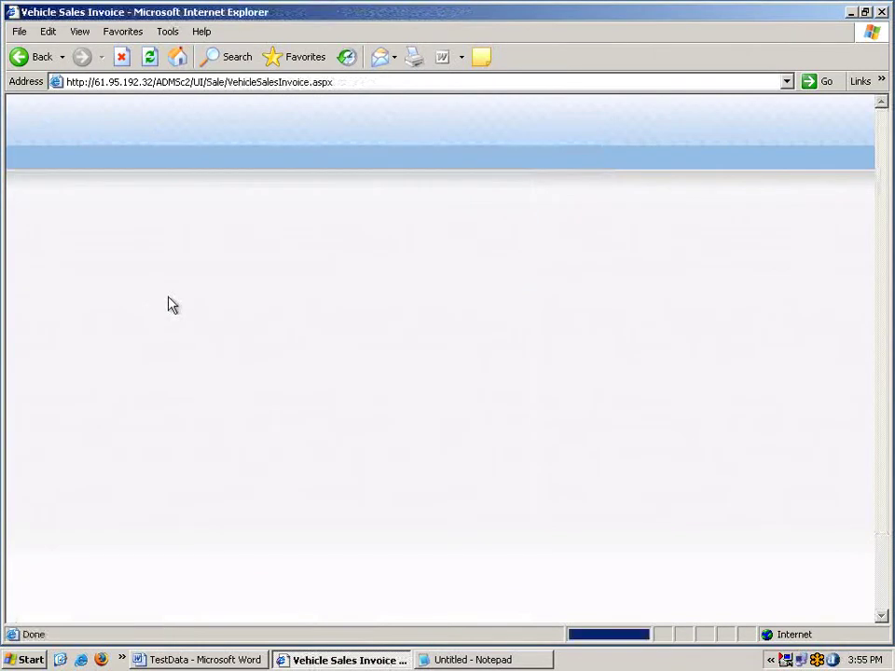
left_click(301, 245)
left_click(305, 278)
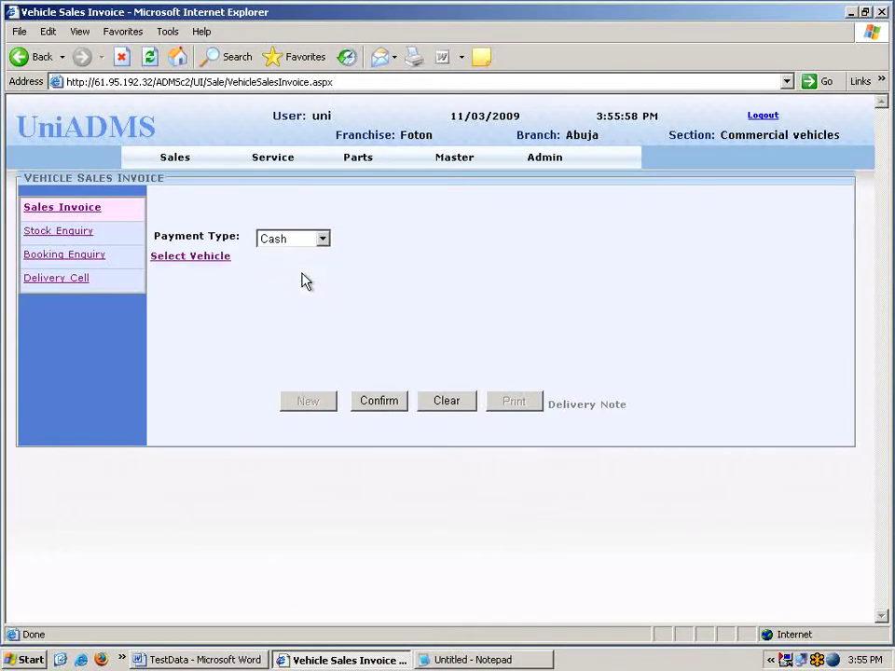
left_click(203, 265)
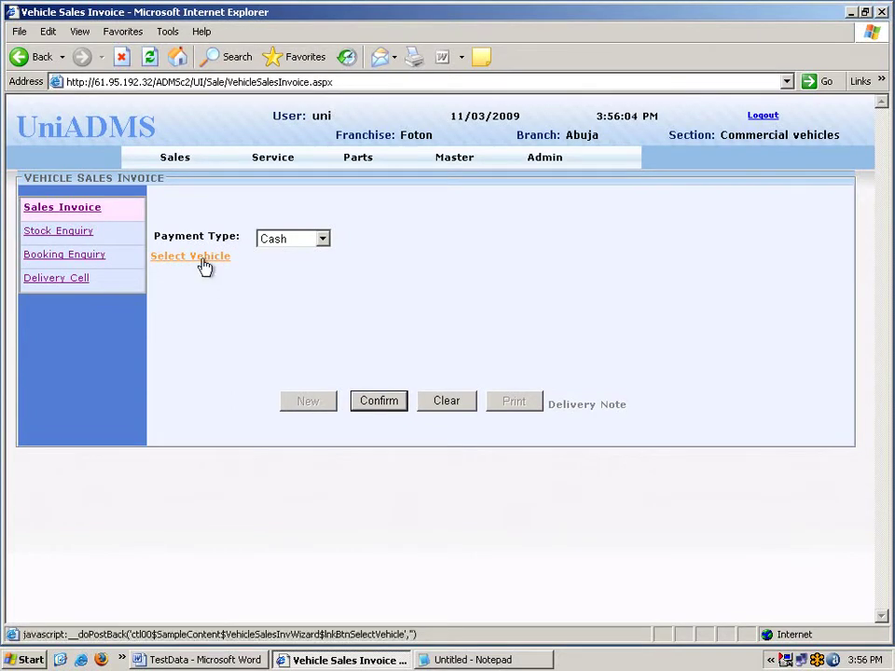
left_click(202, 265)
left_click(280, 213)
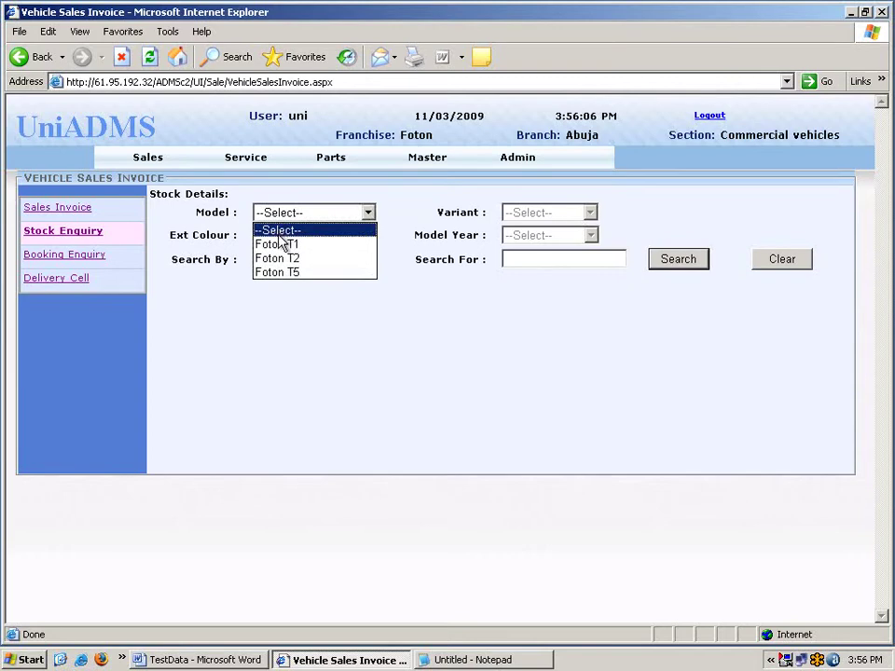
left_click(280, 243)
left_click(535, 213)
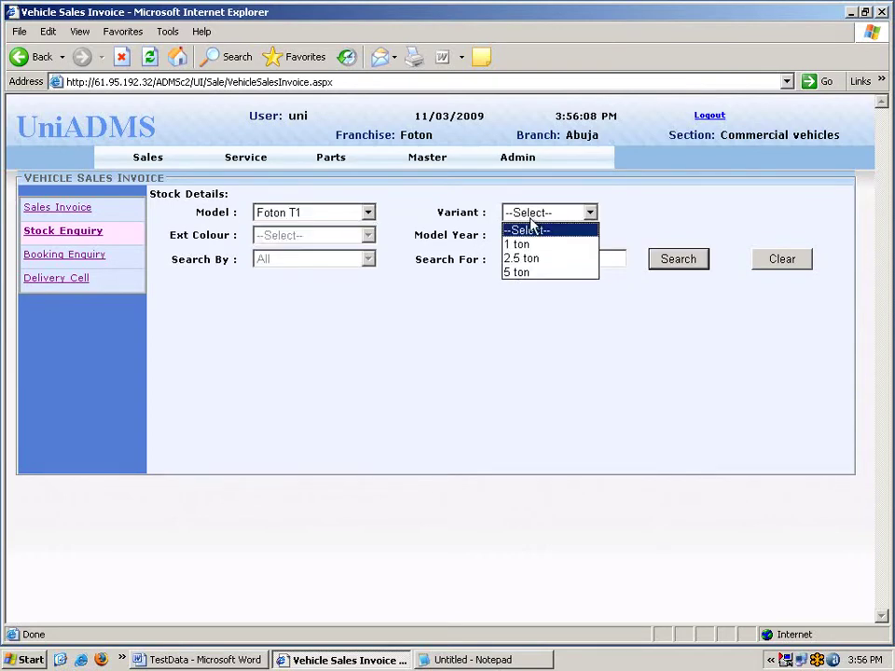
left_click(531, 245)
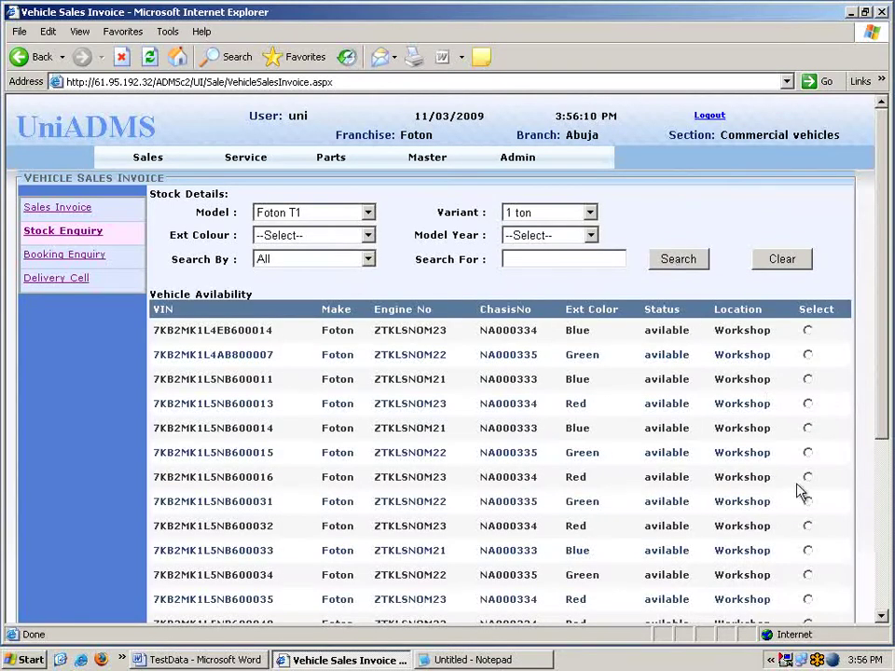
left_click(807, 501)
scroll(813, 536, "down", 5)
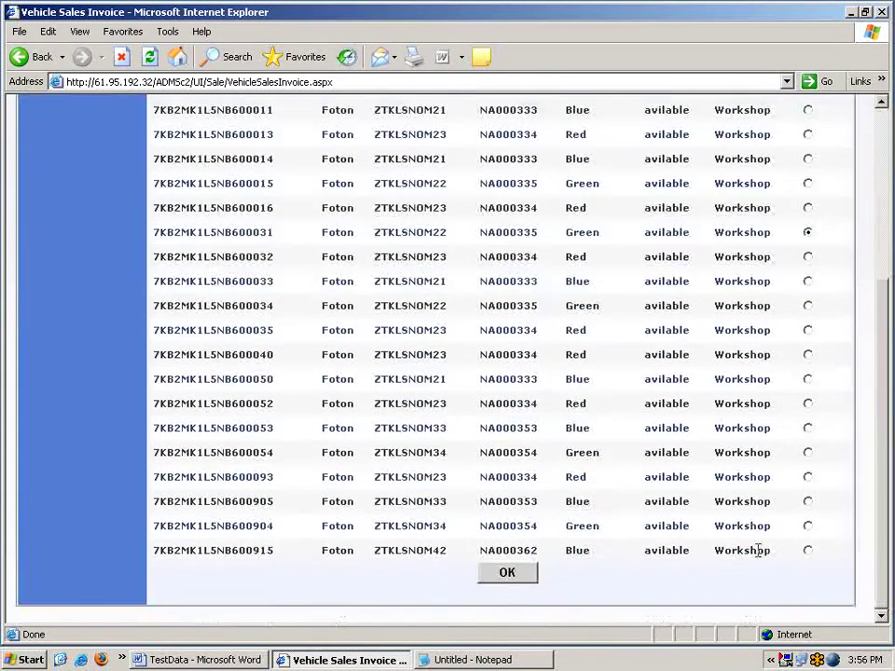
left_click(519, 572)
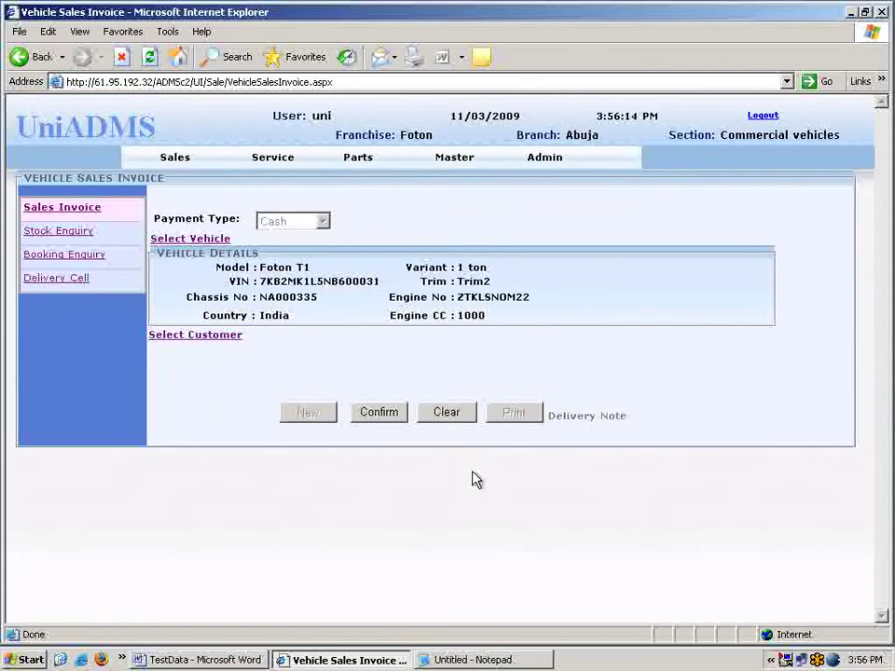
Attach the second existing customer from the customer list to the invoice.
left_click(207, 338)
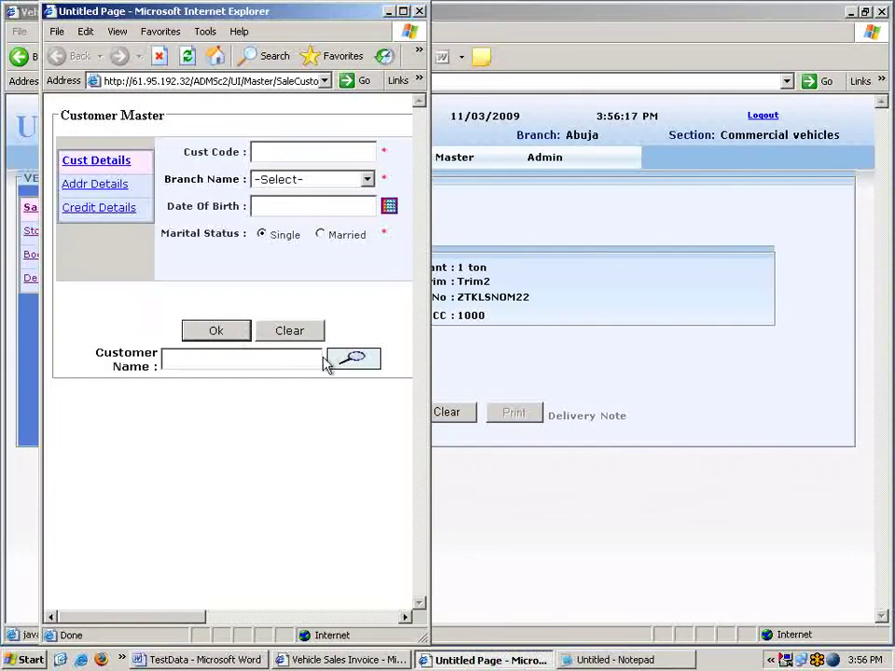
left_click(352, 362)
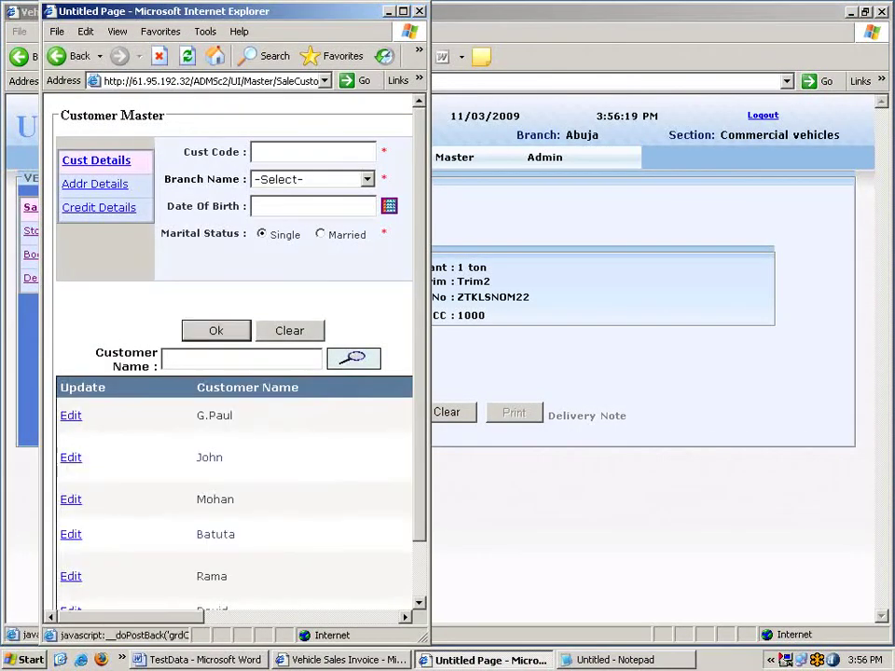
left_click(71, 456)
left_click(215, 332)
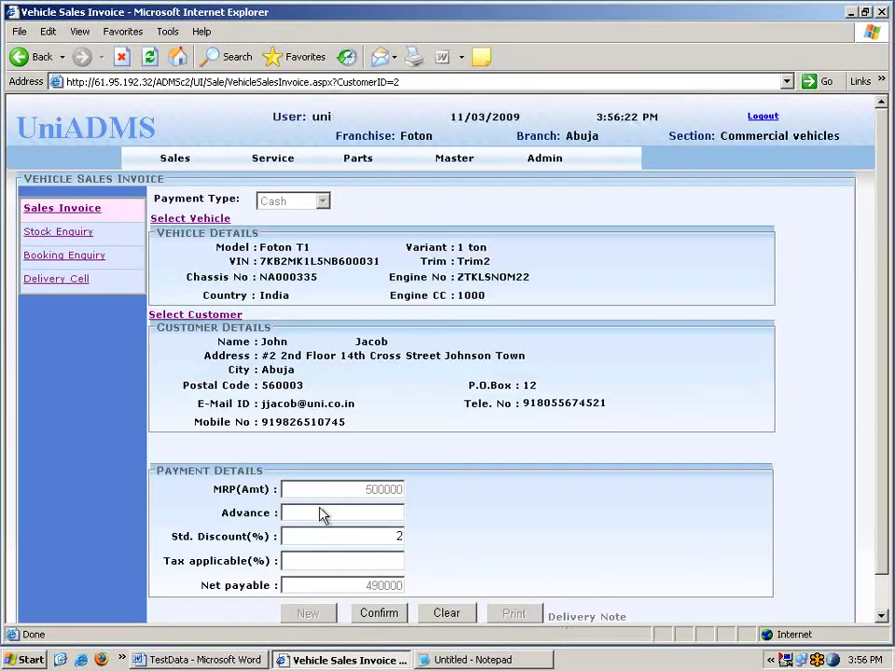
scroll(392, 560, "down", 1)
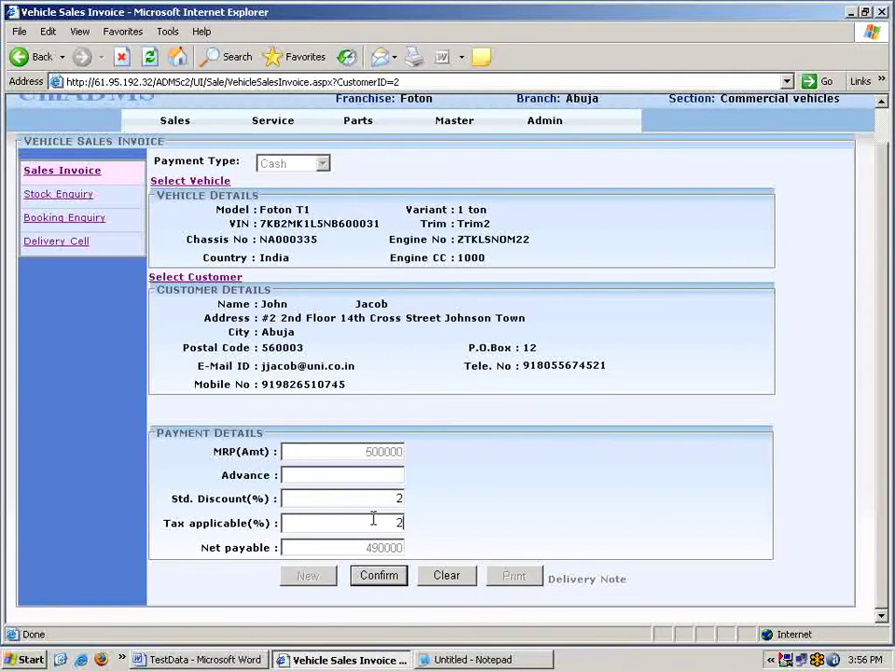
left_click(449, 510)
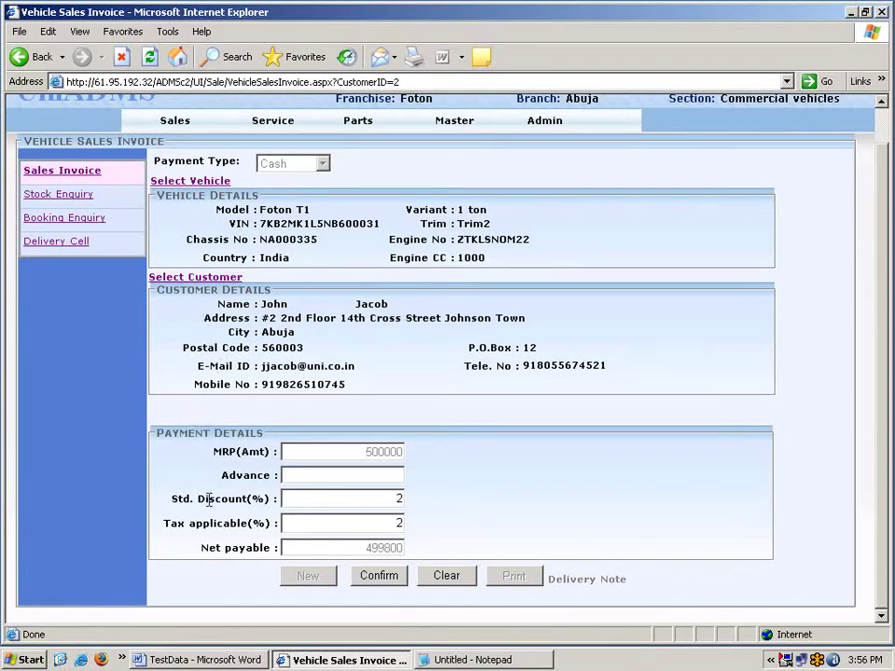
key("Tab")
left_click_drag(215, 502, 261, 510)
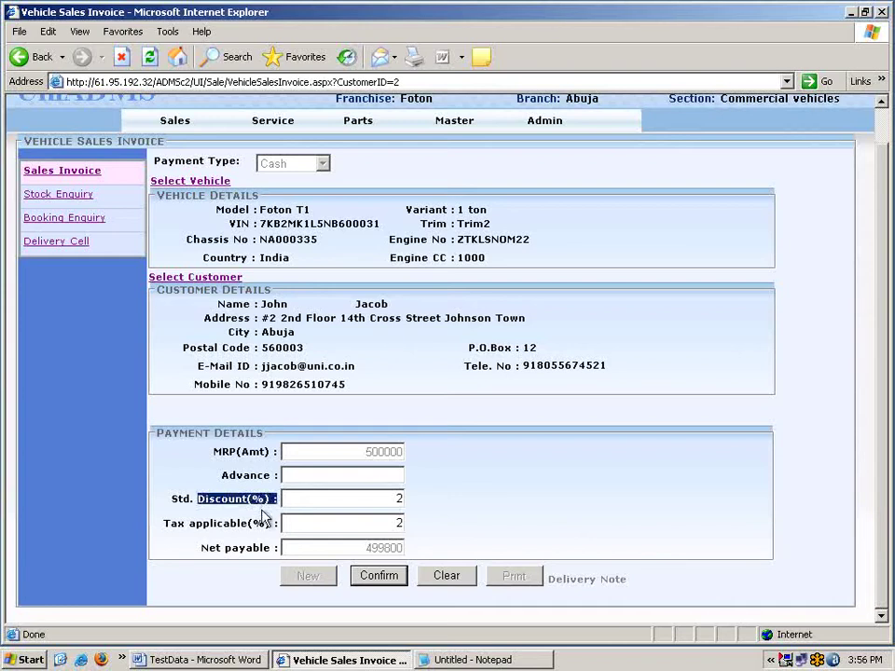
left_click(264, 516)
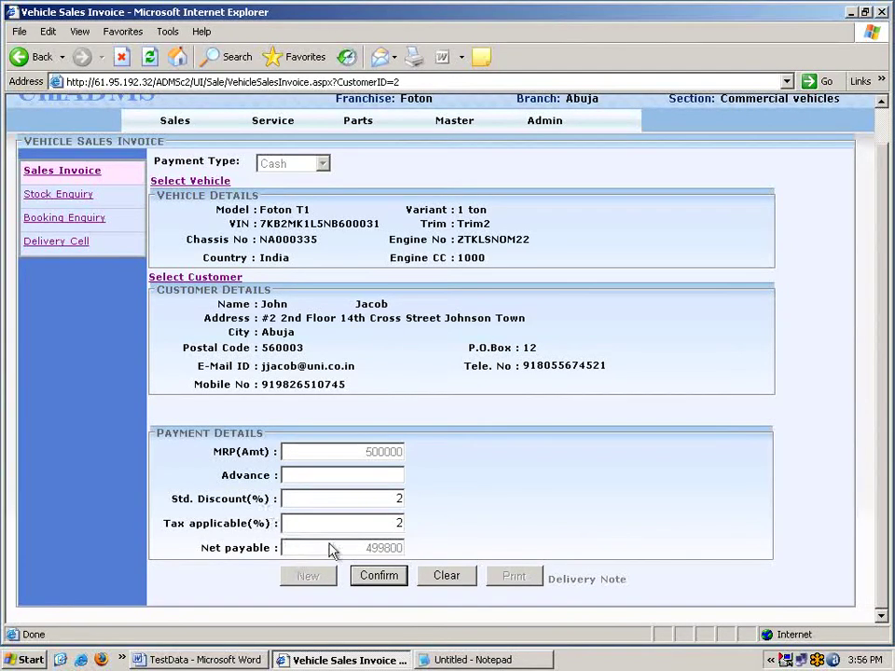
left_click(384, 578)
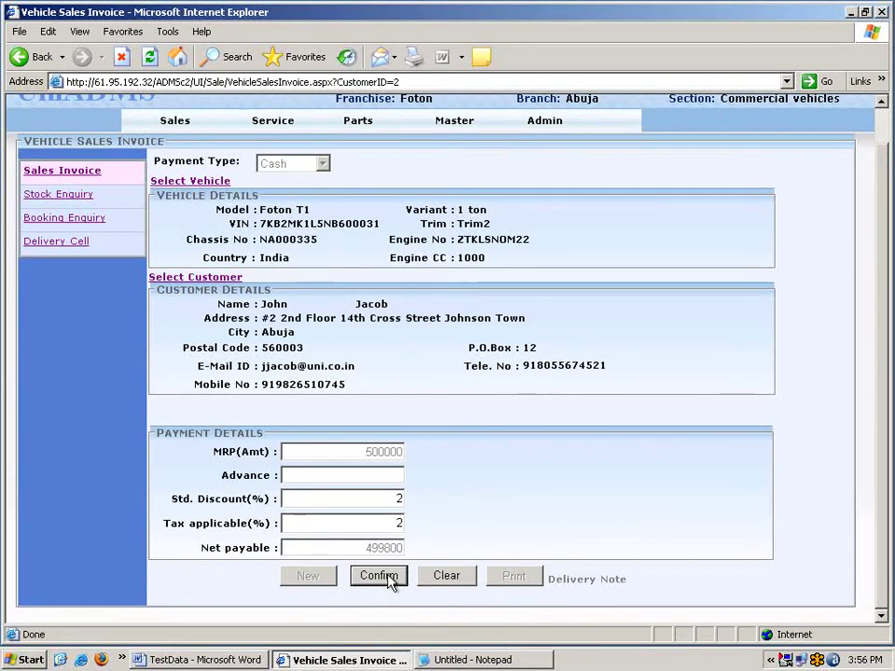
double_click(281, 419)
key("ctrl+c")
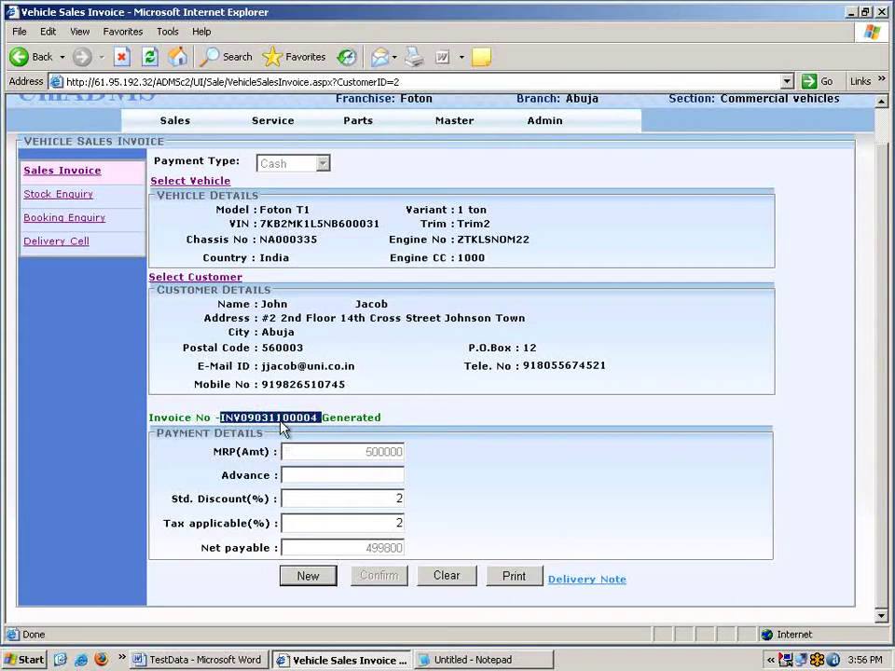
left_click(175, 121)
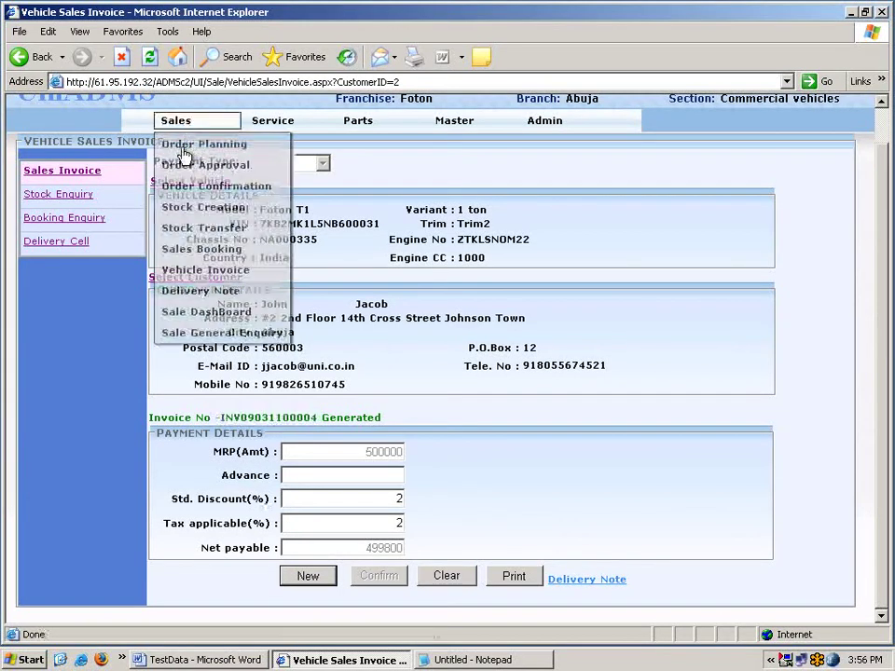
left_click(201, 293)
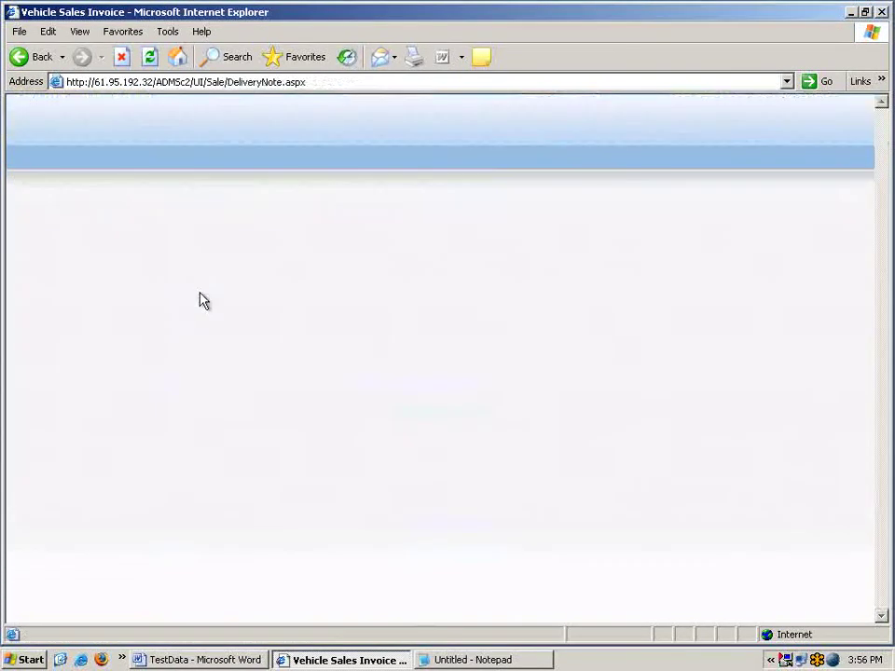
left_click(358, 195)
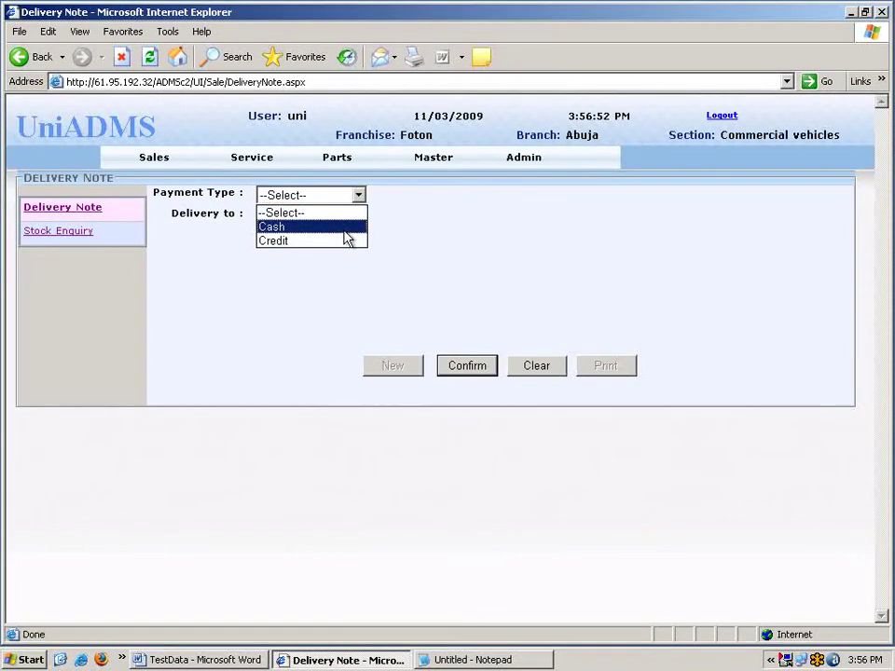
left_click(347, 229)
left_click(518, 194)
key("ctrl+v")
key("Tab")
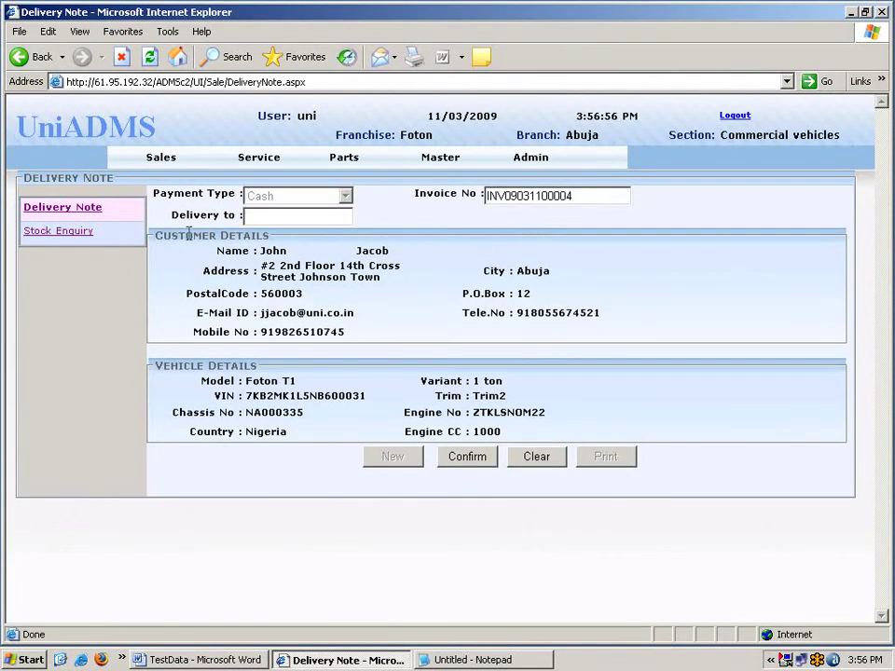
left_click_drag(156, 234, 272, 238)
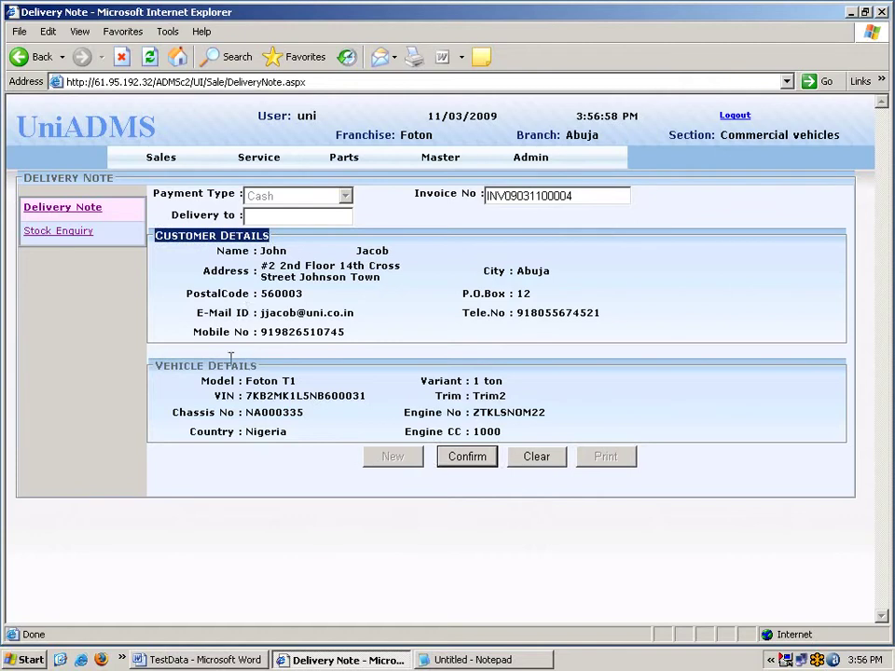
left_click_drag(168, 368, 270, 369)
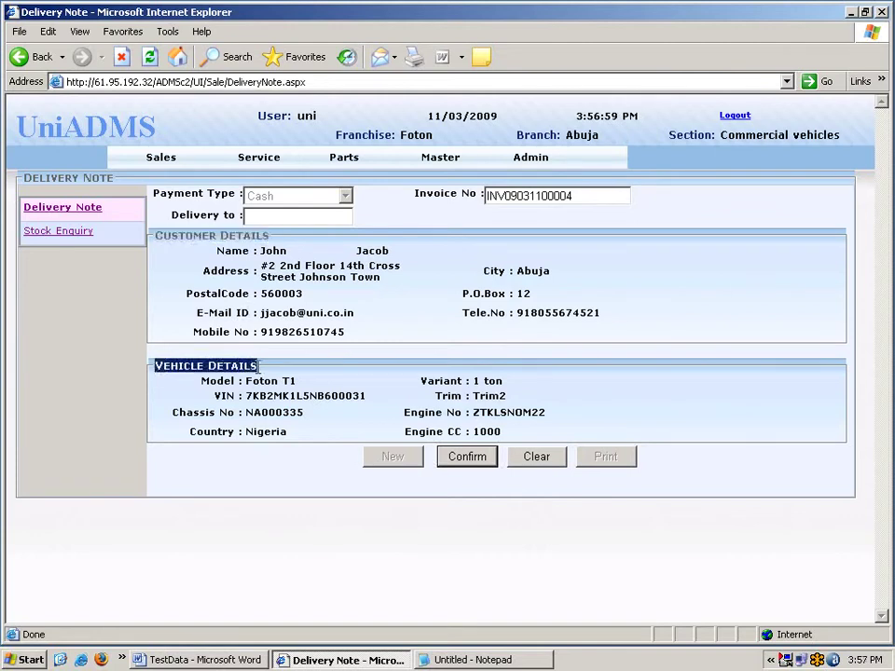
left_click(384, 405)
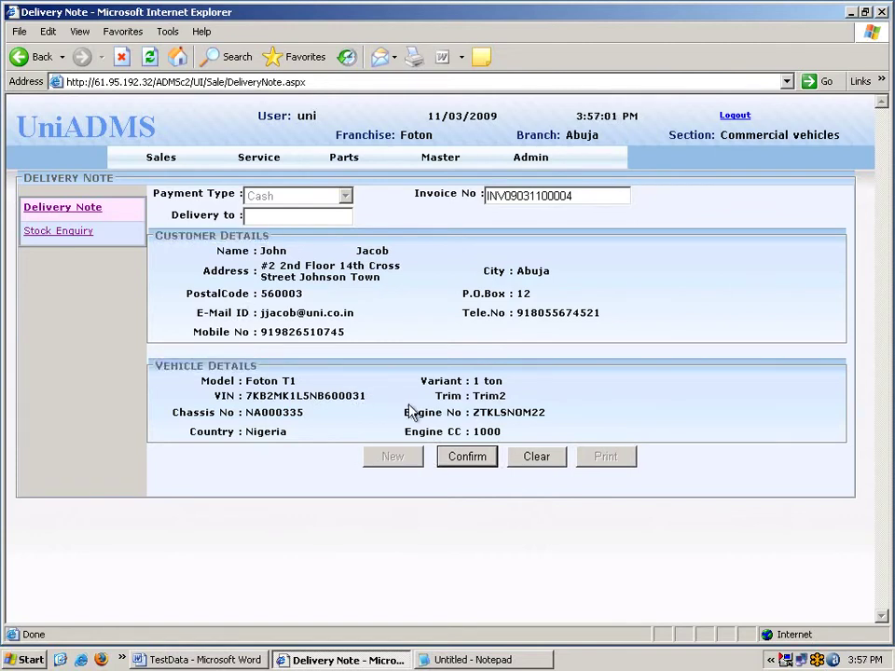
left_click(466, 459)
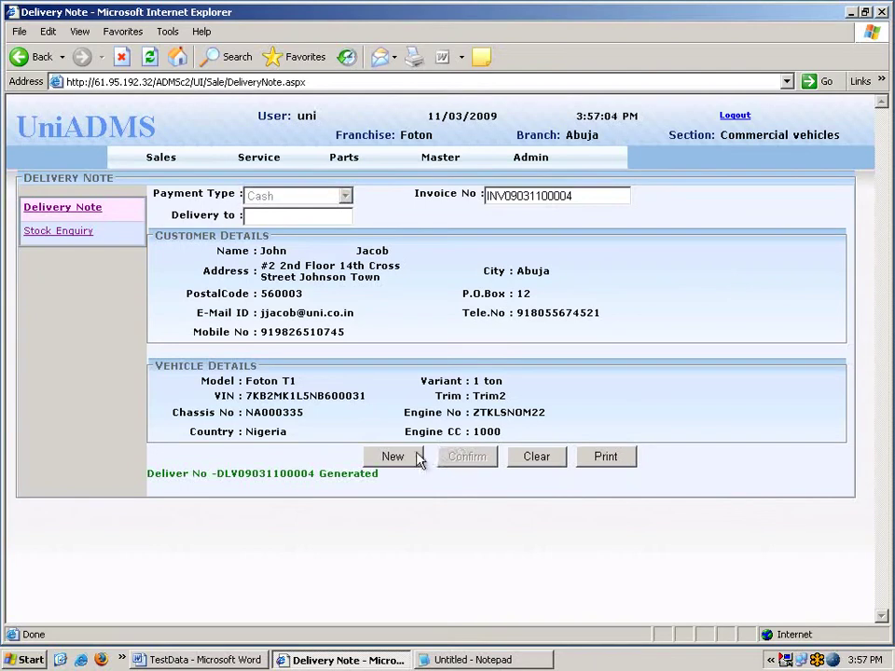
mouse_move(158, 164)
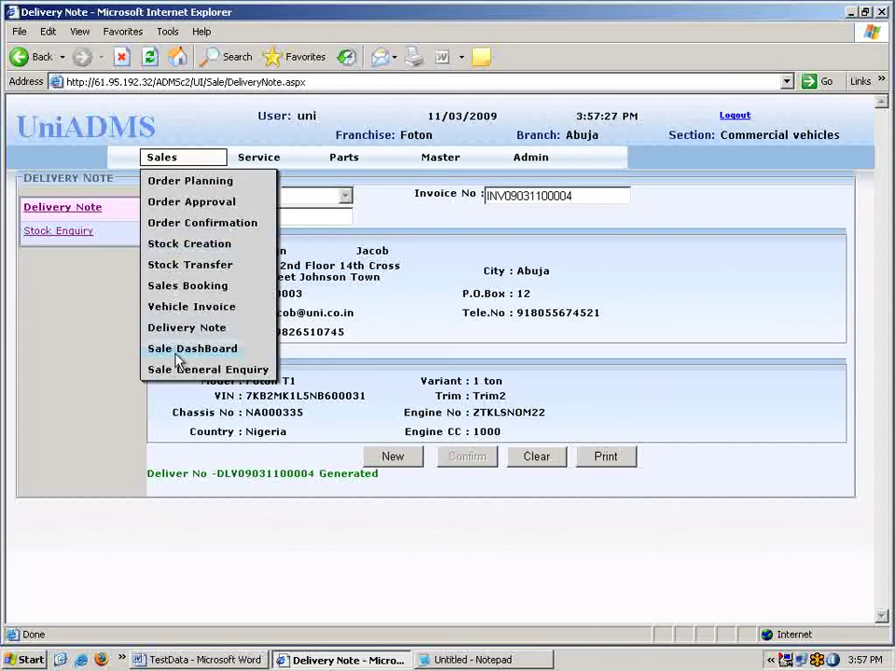
Open the Sale DashBoard charting Foton T1 and Abuja target versus actual sales.
left_click(191, 349)
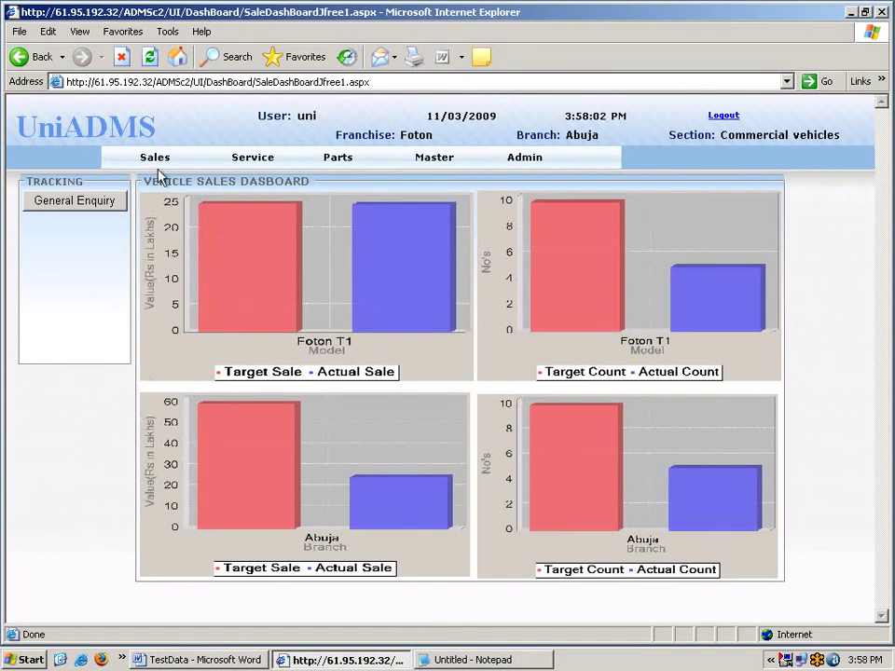
Open Sale General Enquiry and list all vehicles, orders and stock transfers.
mouse_move(161, 163)
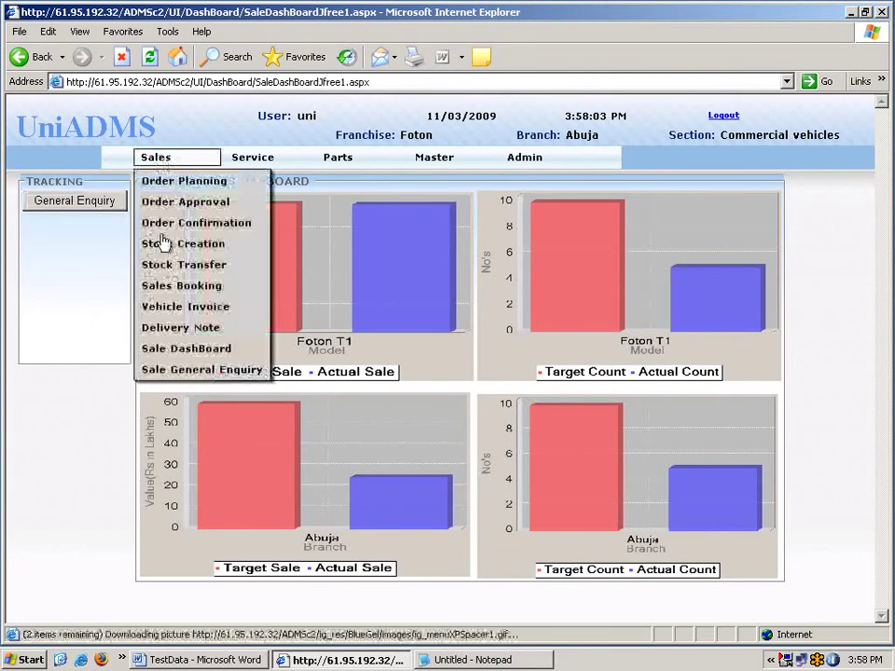
left_click(182, 372)
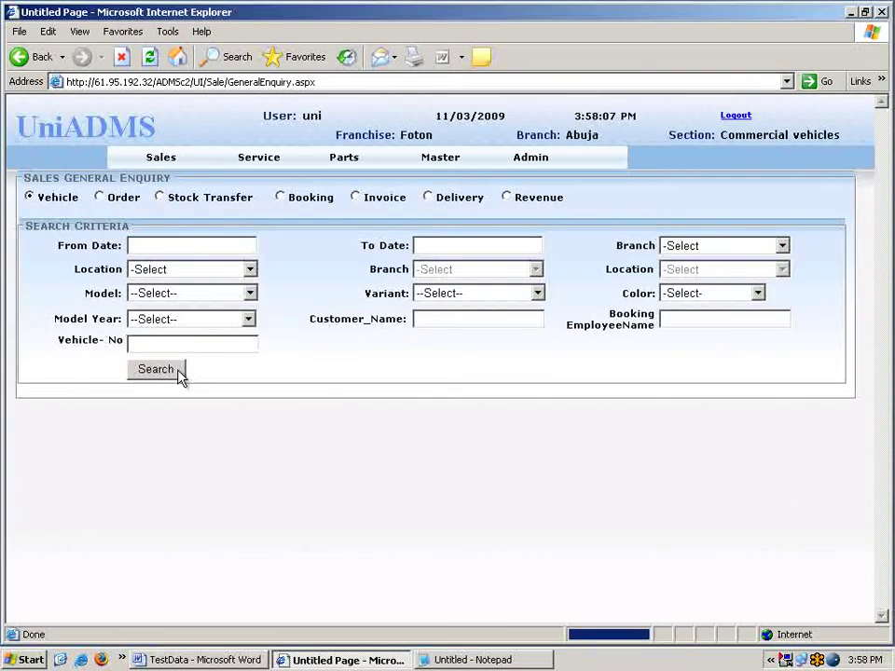
left_click(165, 375)
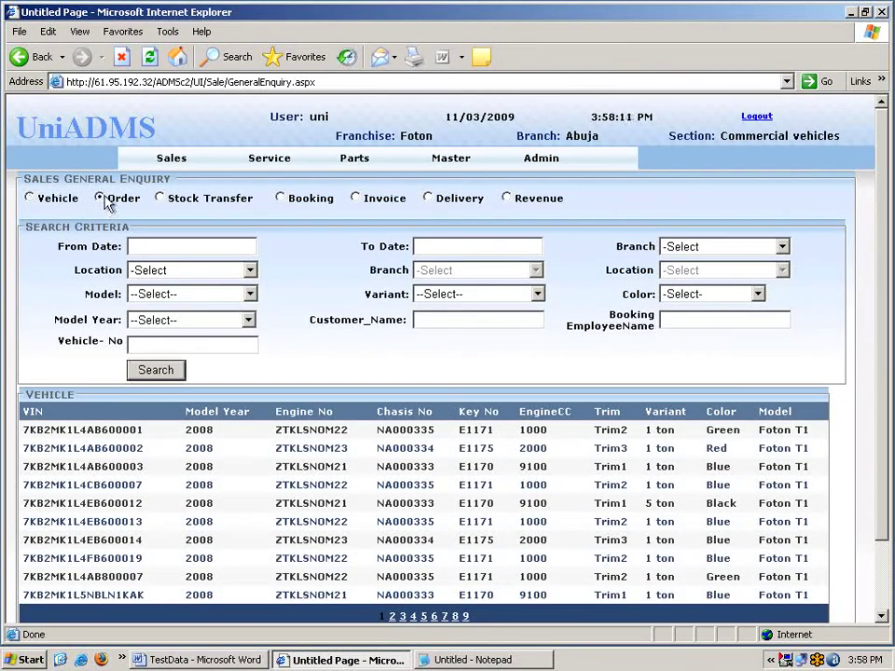
left_click(101, 198)
left_click(154, 370)
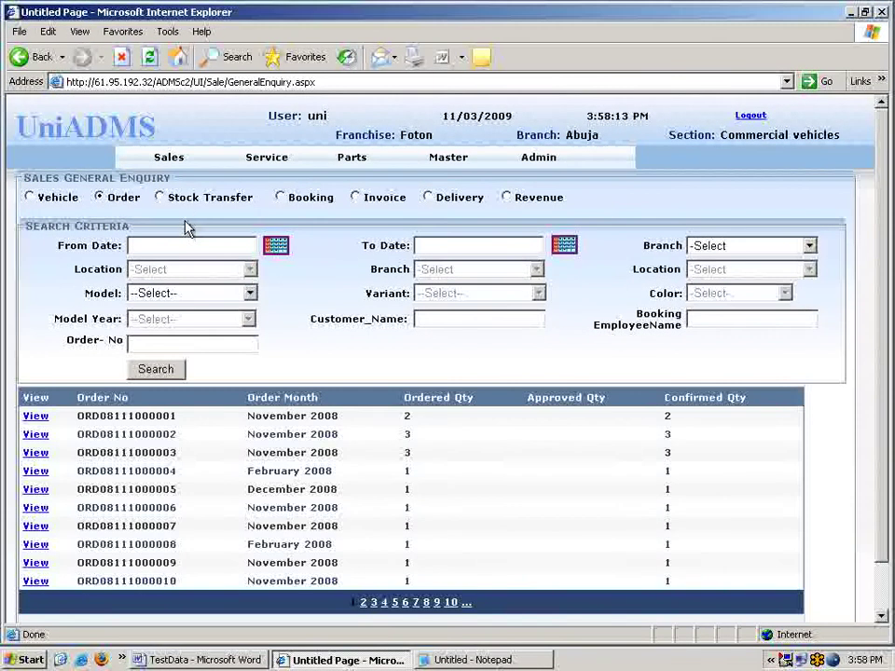
left_click(186, 199)
left_click(172, 372)
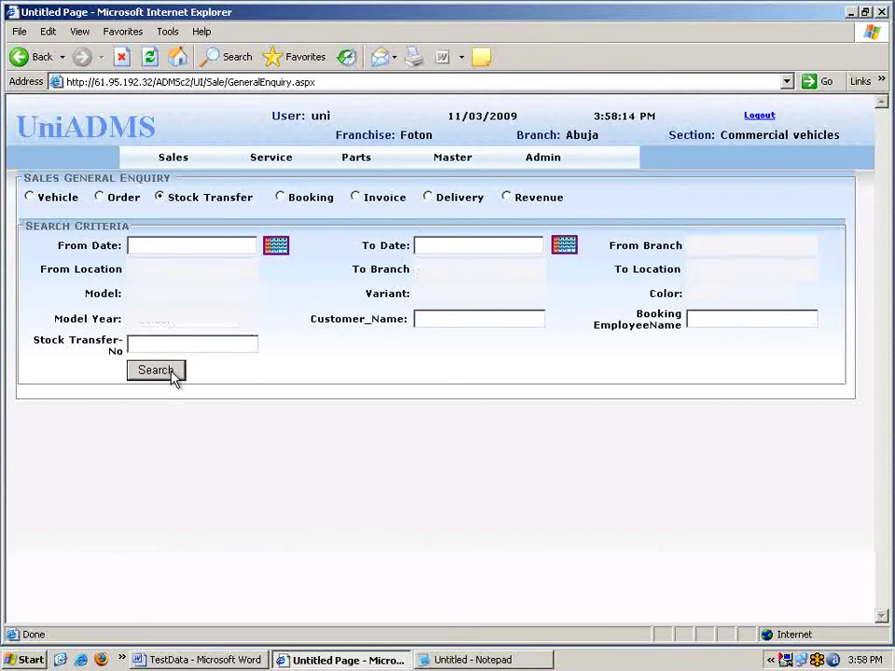
left_click(289, 200)
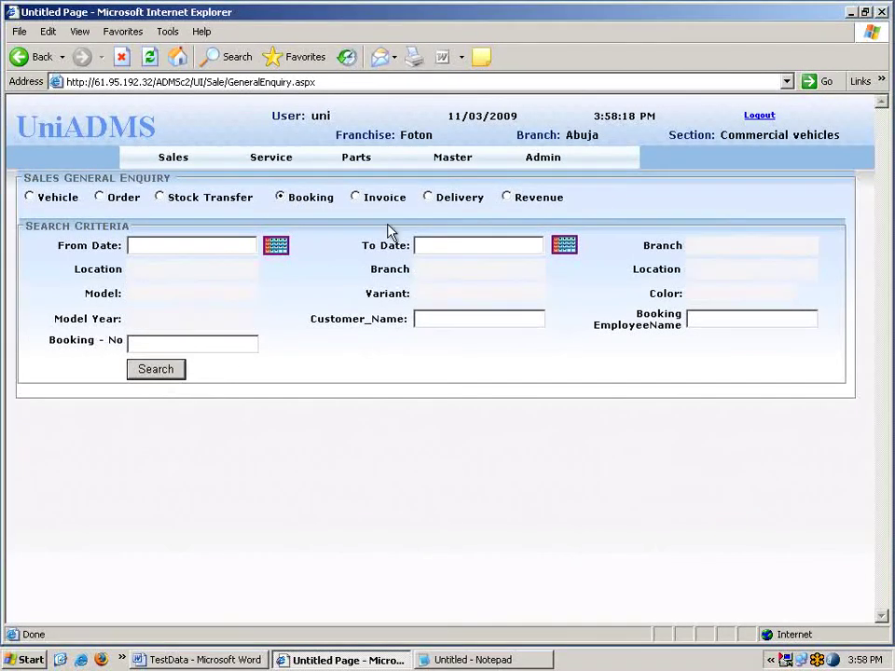
left_click(384, 199)
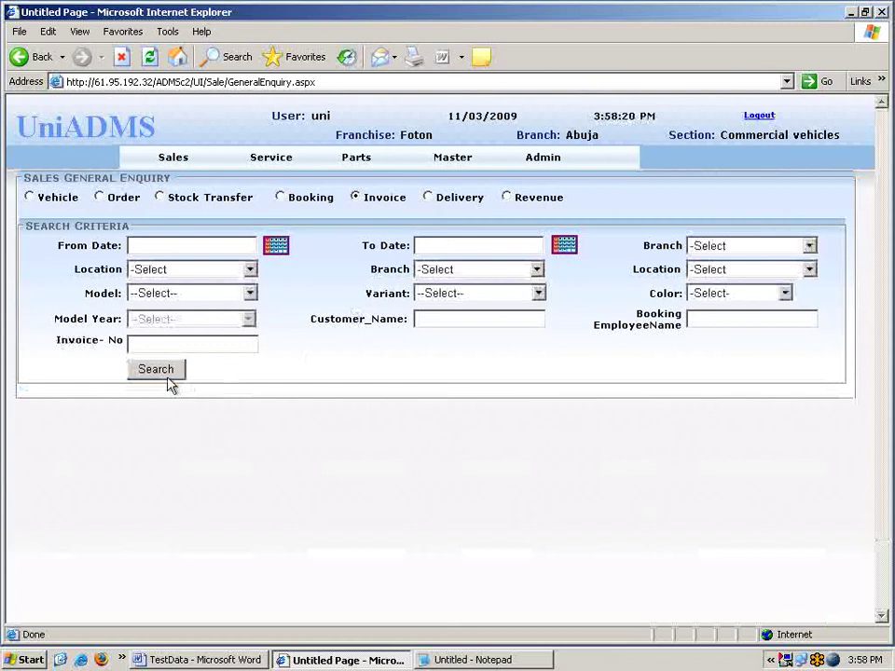
left_click(169, 377)
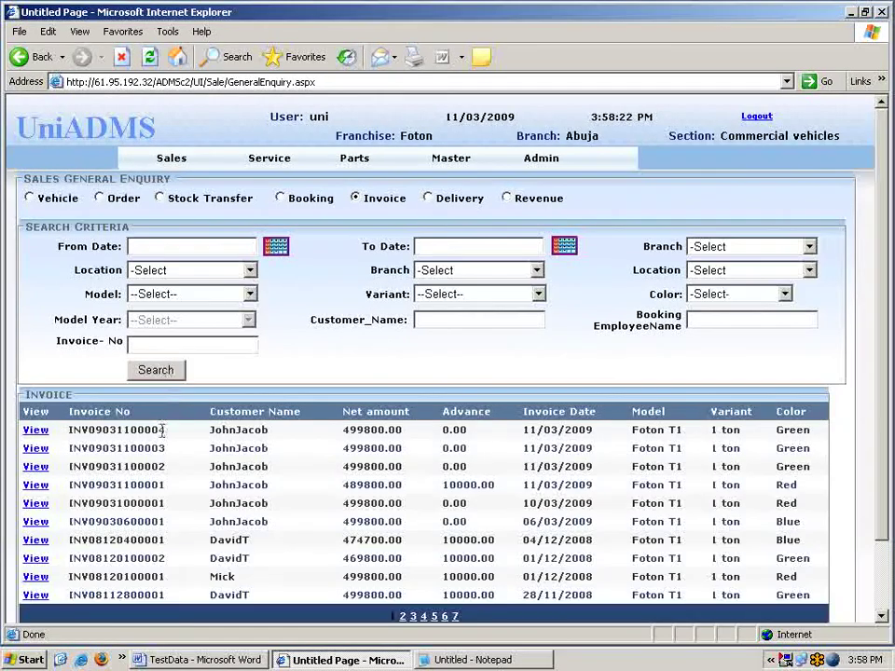
left_click(37, 433)
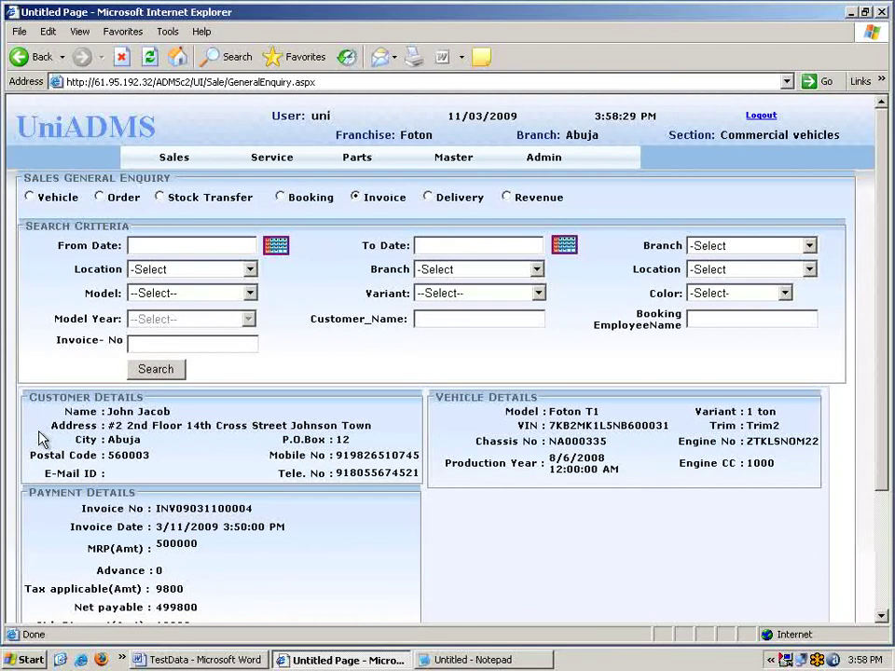
scroll(308, 428, "down", 2)
left_click_drag(64, 333, 258, 421)
left_click(286, 409)
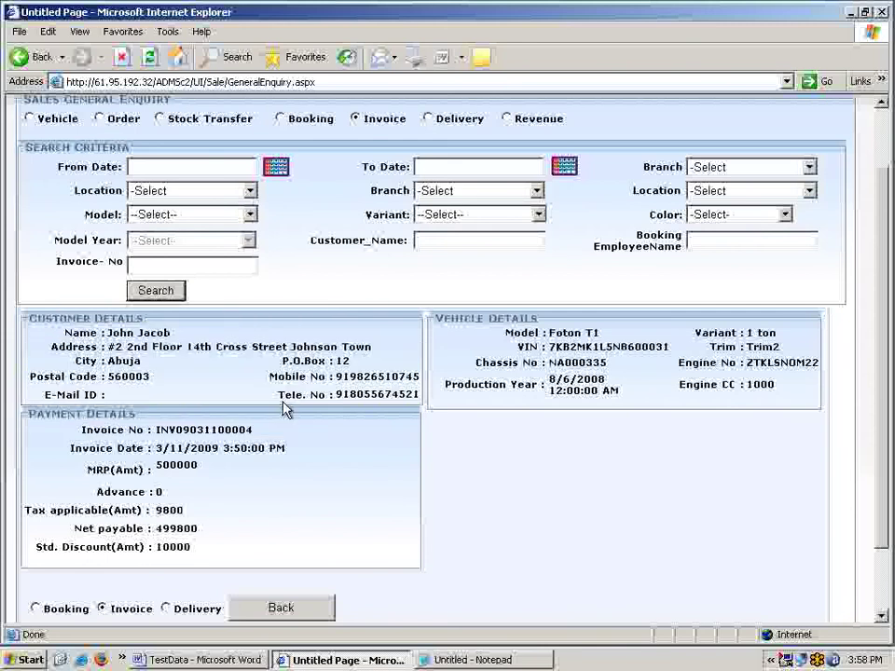
scroll(287, 409, "up", 2)
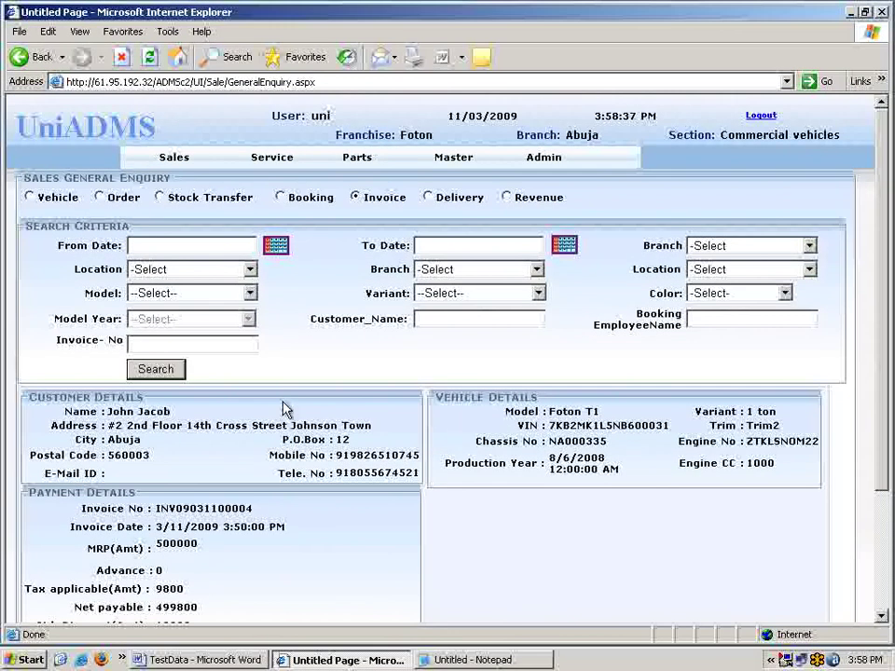